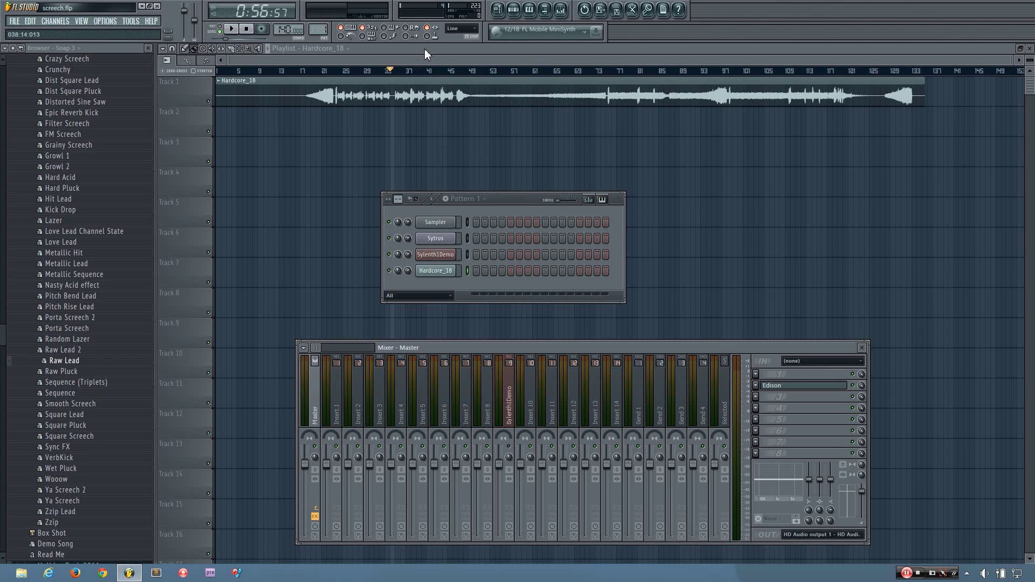
# Listen to the Hardcore_18 clip from around bar 33 and again from about bar 75, clearing the open windows off the playlist
pyautogui.press('space')
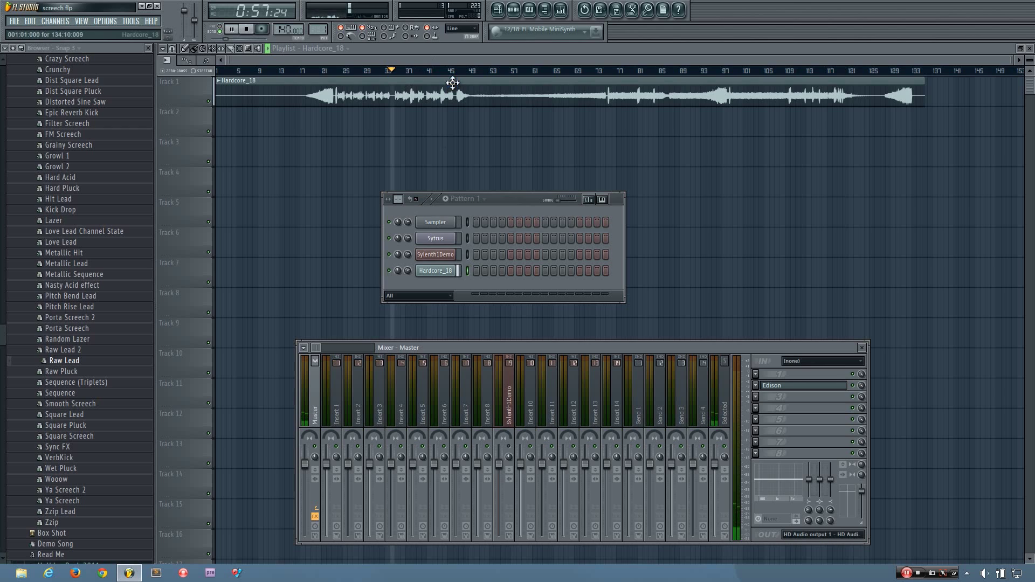
pyautogui.press('F12')
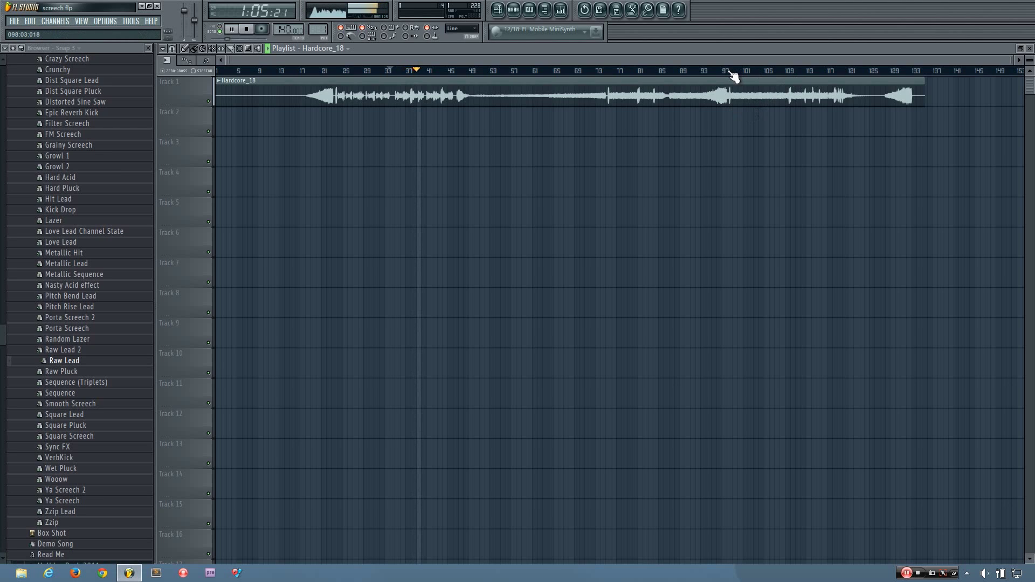
pyautogui.press('space')
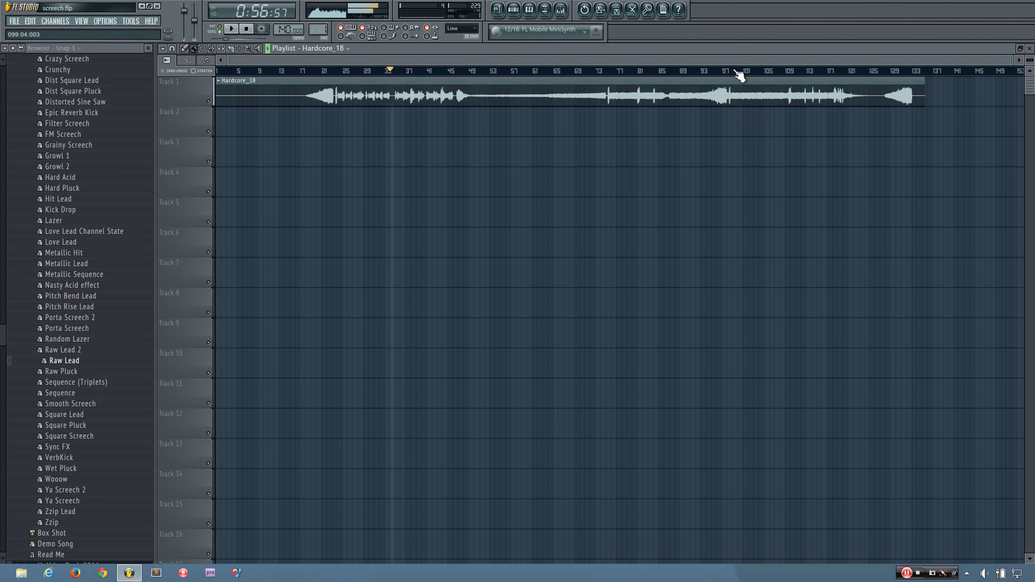
pyautogui.click(612, 73)
pyautogui.press('space')
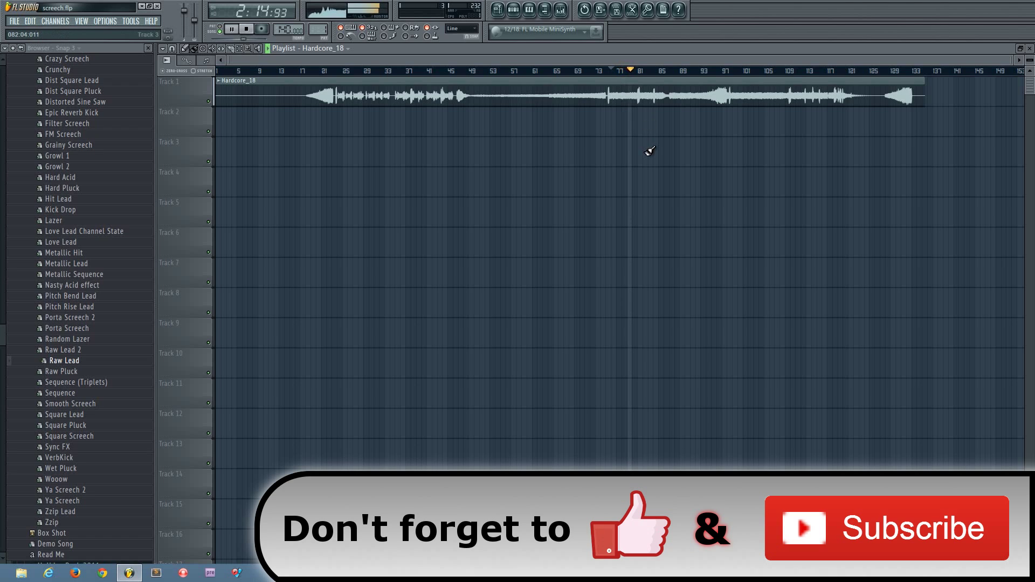
pyautogui.press('space')
# Open the Sytrus channel's synth, move the channel rack clear of it and close its channel settings
pyautogui.click(513, 9)
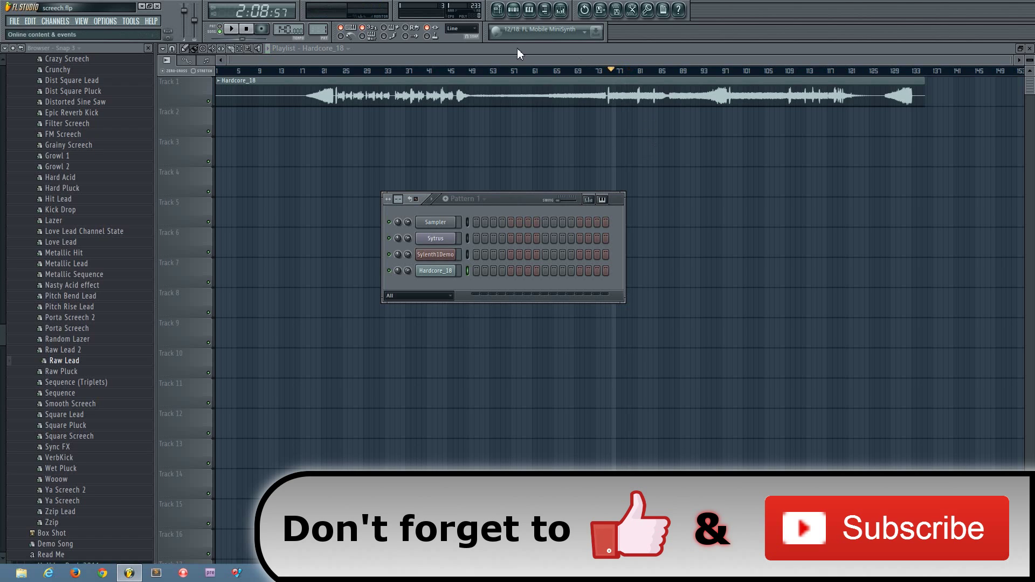
pyautogui.click(466, 240)
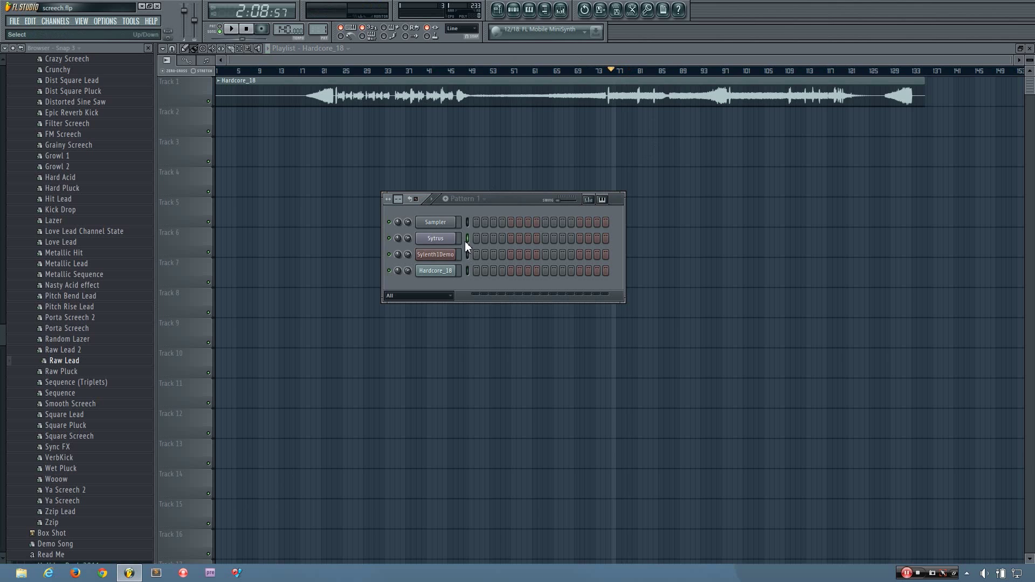
pyautogui.click(465, 241)
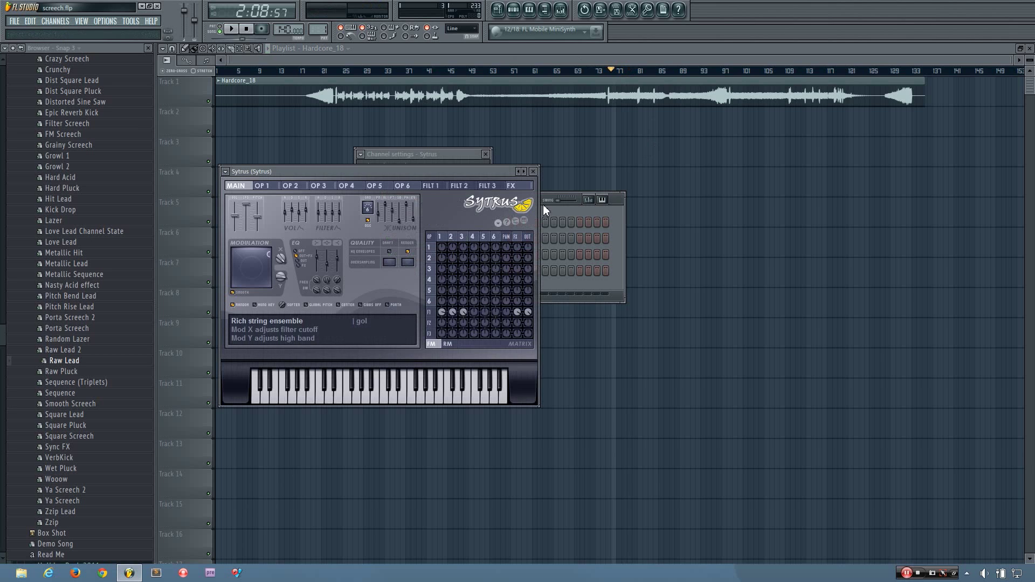
pyautogui.moveTo(561, 203); pyautogui.dragTo(816, 353)
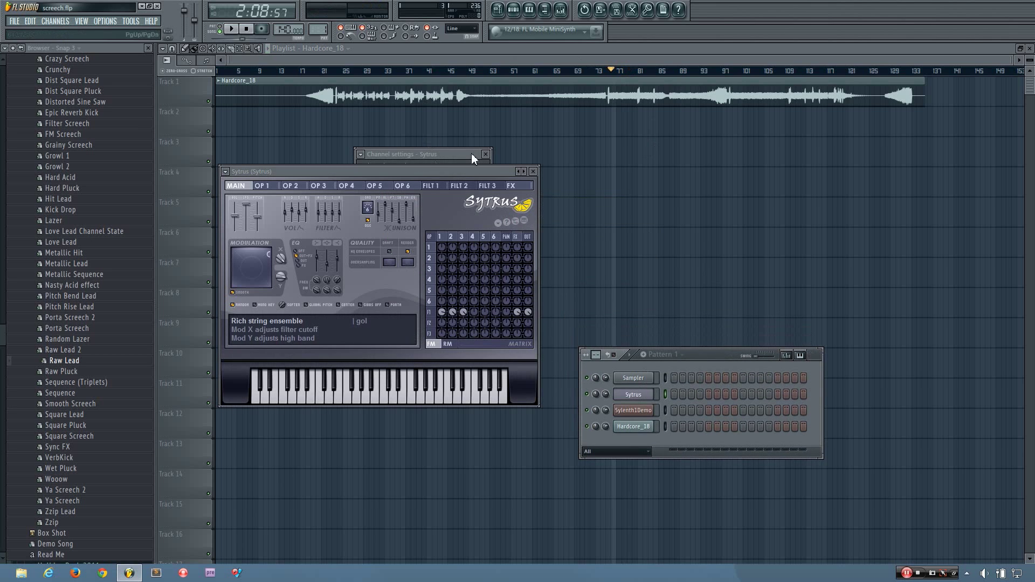
pyautogui.click(486, 155)
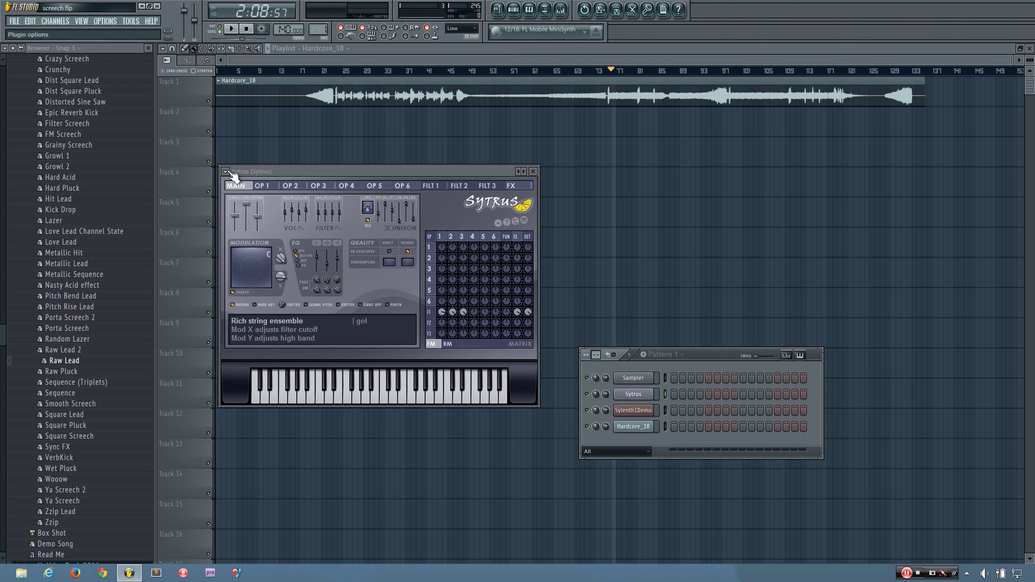
# Load the Default preset in Sytrus
pyautogui.click(226, 172)
pyautogui.moveTo(251, 206)
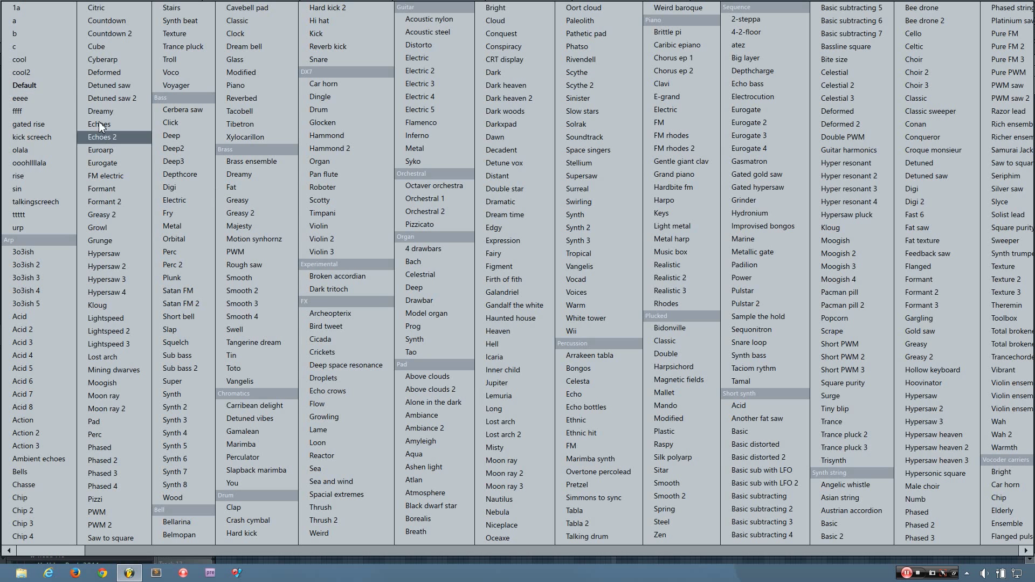
pyautogui.click(49, 88)
# Change the operator 1 waveform in Sytrus from a sine to a saw shape and play a test note
pyautogui.click(266, 186)
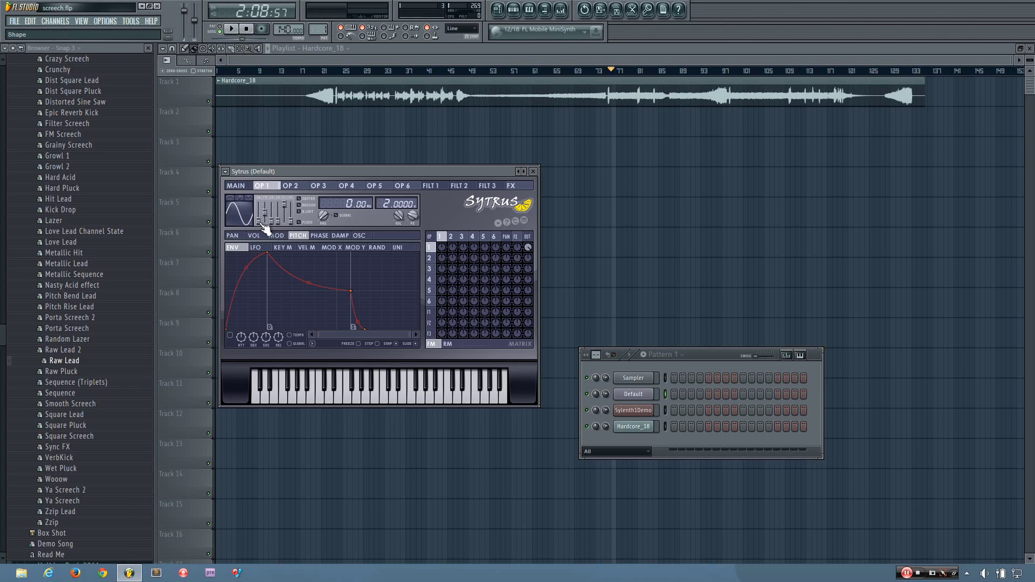
pyautogui.moveTo(260, 225); pyautogui.dragTo(259, 217)
pyautogui.moveTo(260, 216)
pyautogui.mouseDown()
pyautogui.moveTo(259, 205)
pyautogui.moveTo(259, 216)
pyautogui.mouseUp()
pyautogui.press('b')
# Review the Sytrus main settings and operator 1 while playing a test note to hear the saw sound
pyautogui.click(235, 185)
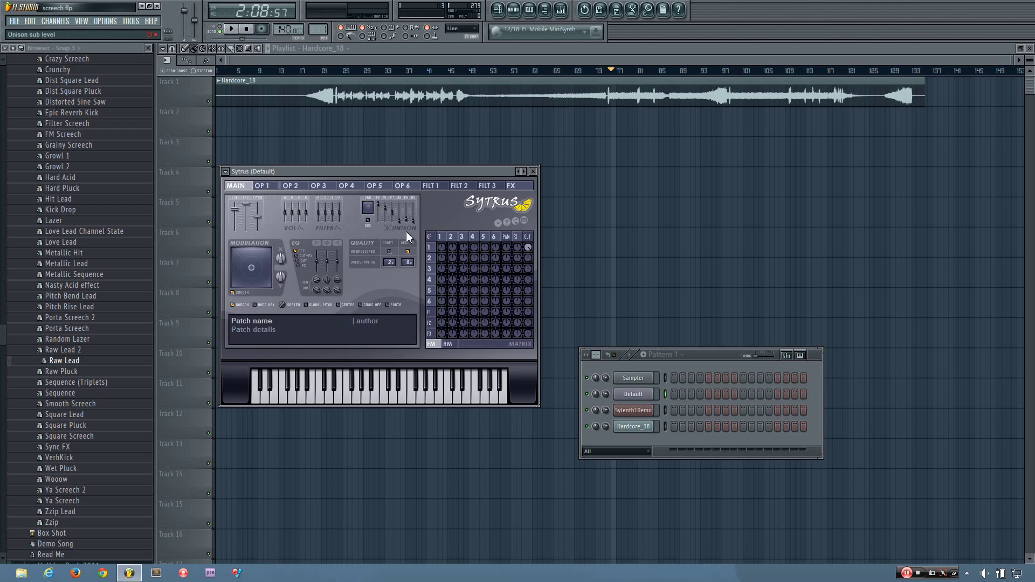
pyautogui.scroll(1, 389, 262)
pyautogui.click(264, 186)
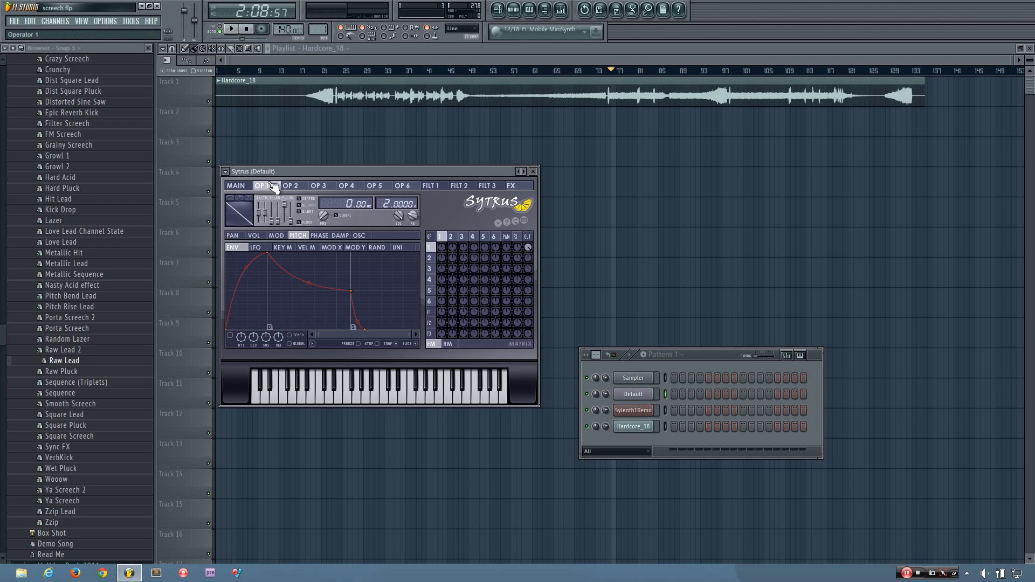
pyautogui.press('b')
pyautogui.click(235, 186)
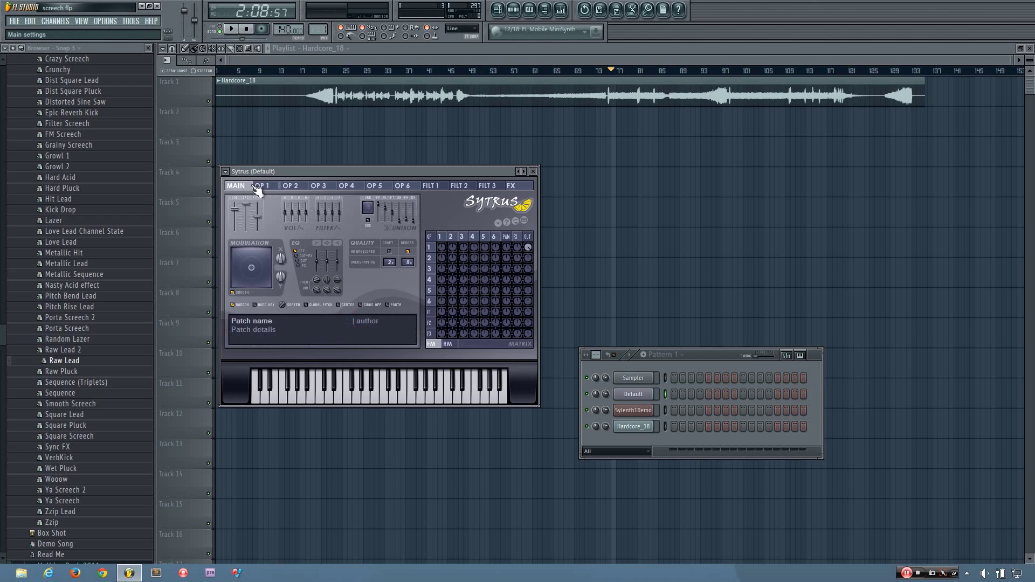
pyautogui.click(270, 186)
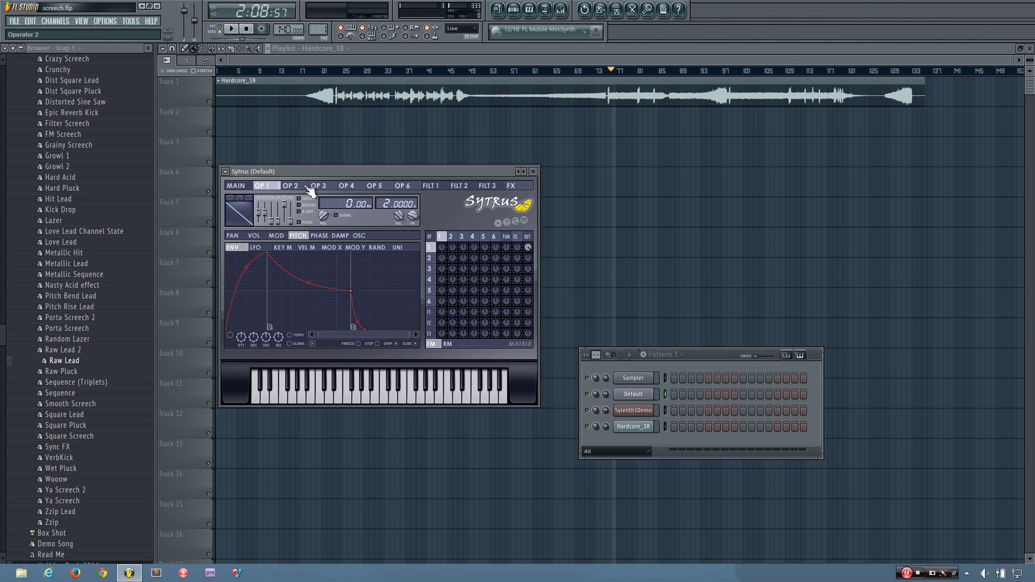
pyautogui.moveTo(334, 173)
pyautogui.mouseDown()
pyautogui.moveTo(358, 163)
pyautogui.moveTo(343, 174)
pyautogui.mouseUp()
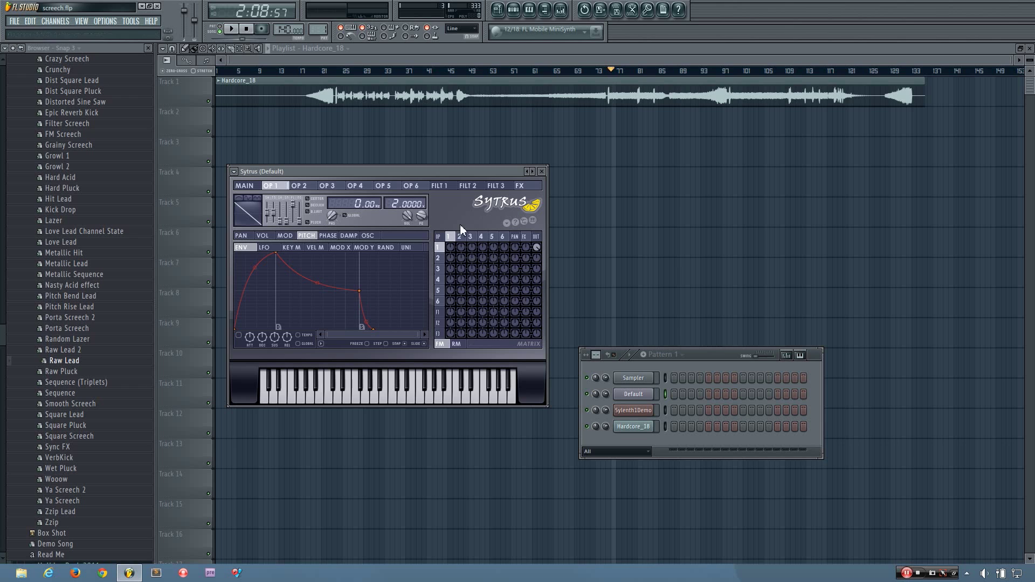
# Open the Sylenth1Demo channel's synth, bring up the mixer and place the synth window in front of it
pyautogui.click(644, 416)
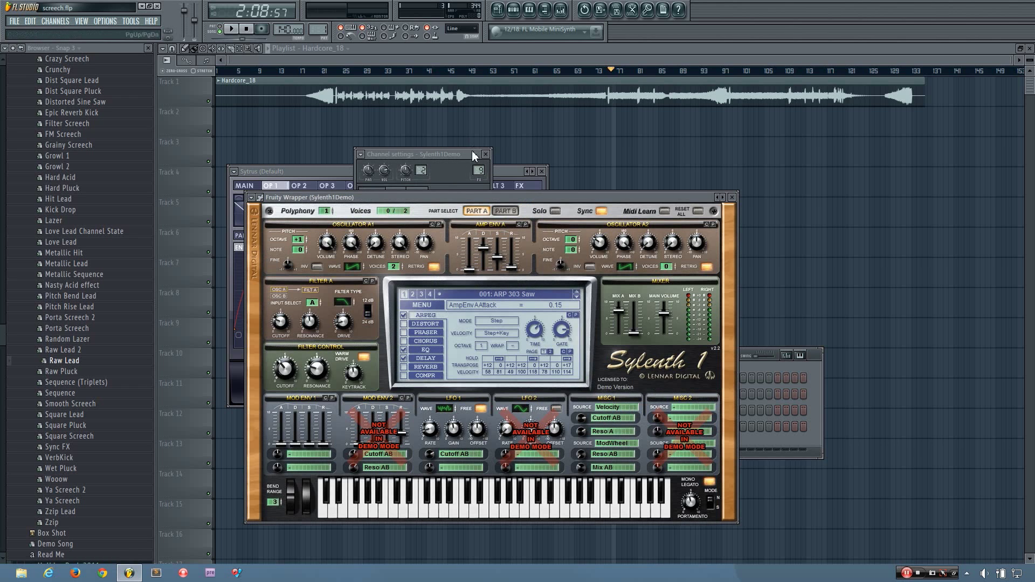
pyautogui.moveTo(531, 197); pyautogui.dragTo(558, 202)
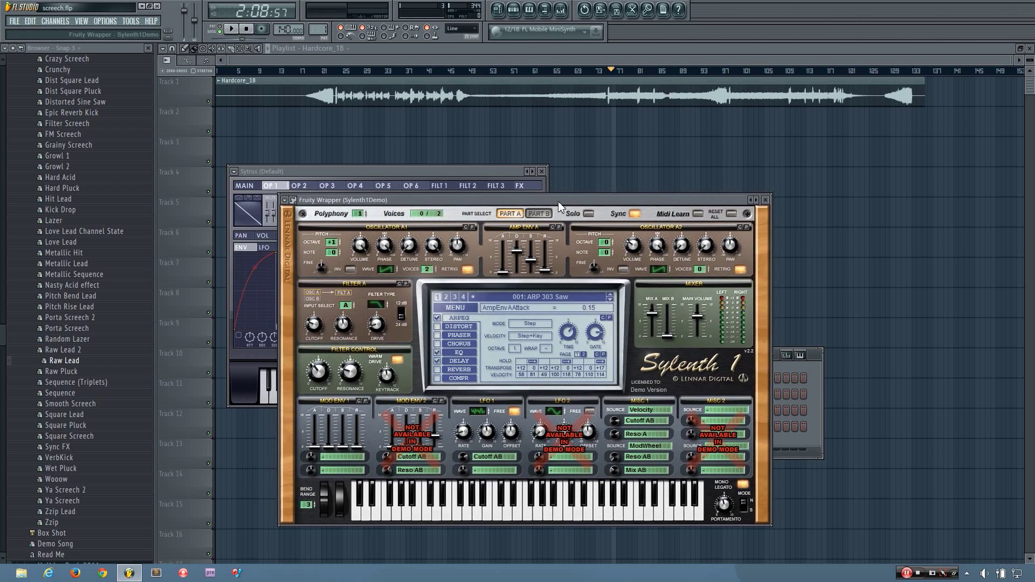
pyautogui.click(560, 10)
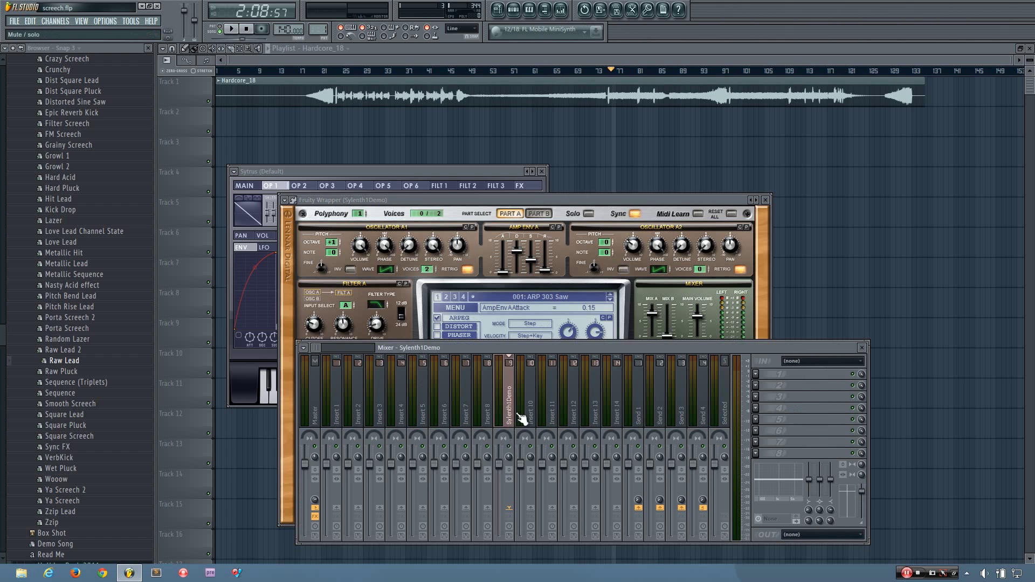
pyautogui.moveTo(555, 201); pyautogui.dragTo(563, 178)
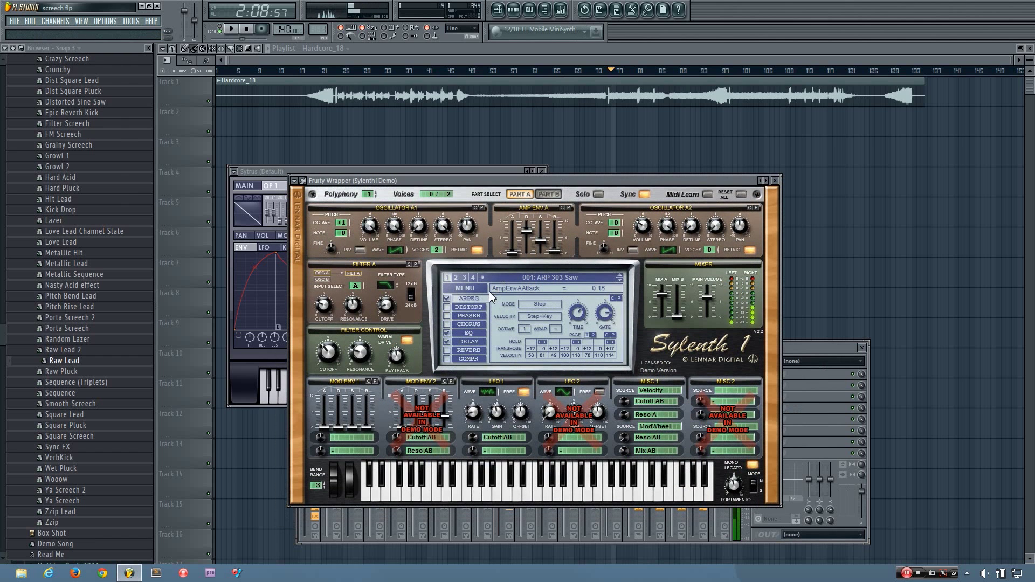
# Initialise the Sylenth1 preset and set oscillator A1 to octave 1 with retrigger off
pyautogui.click(472, 290)
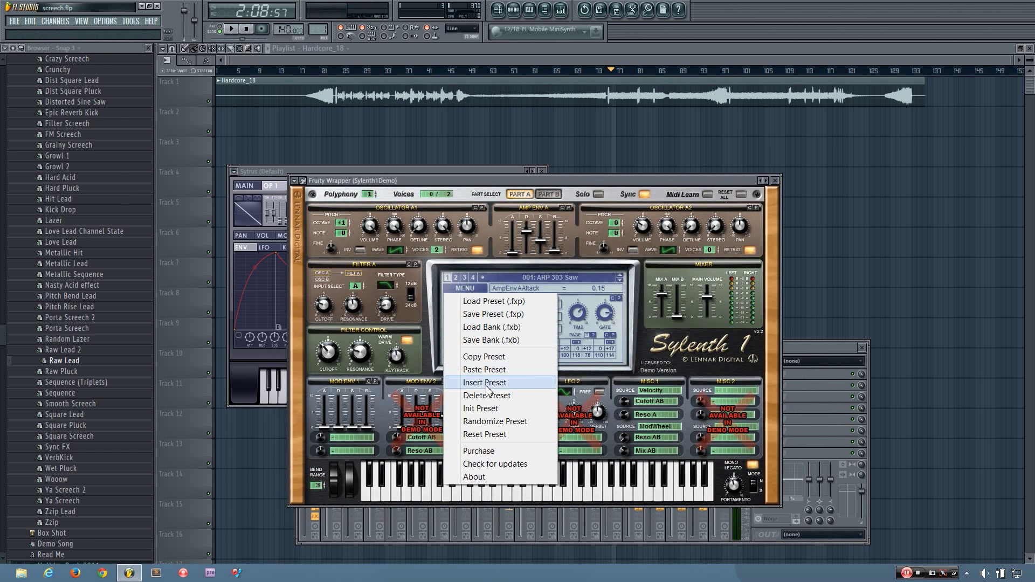
pyautogui.click(487, 409)
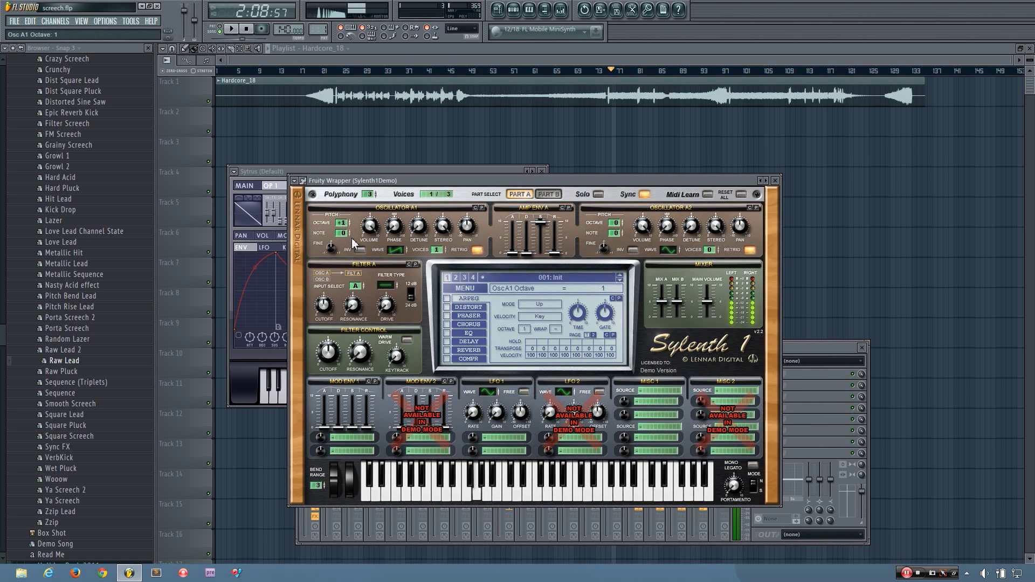
pyautogui.click(280, 181)
pyautogui.moveTo(590, 181); pyautogui.dragTo(614, 171)
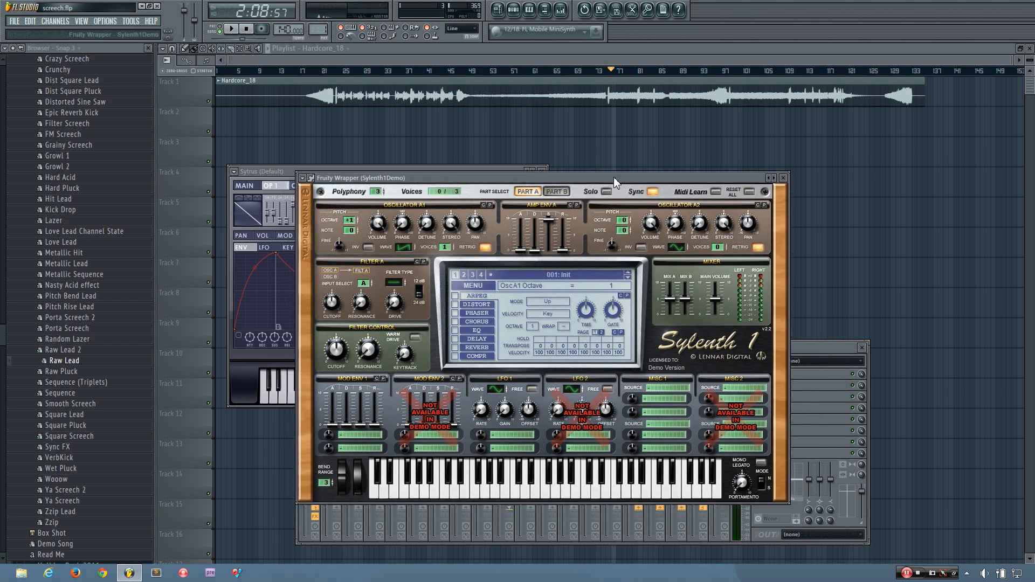
pyautogui.click(501, 238)
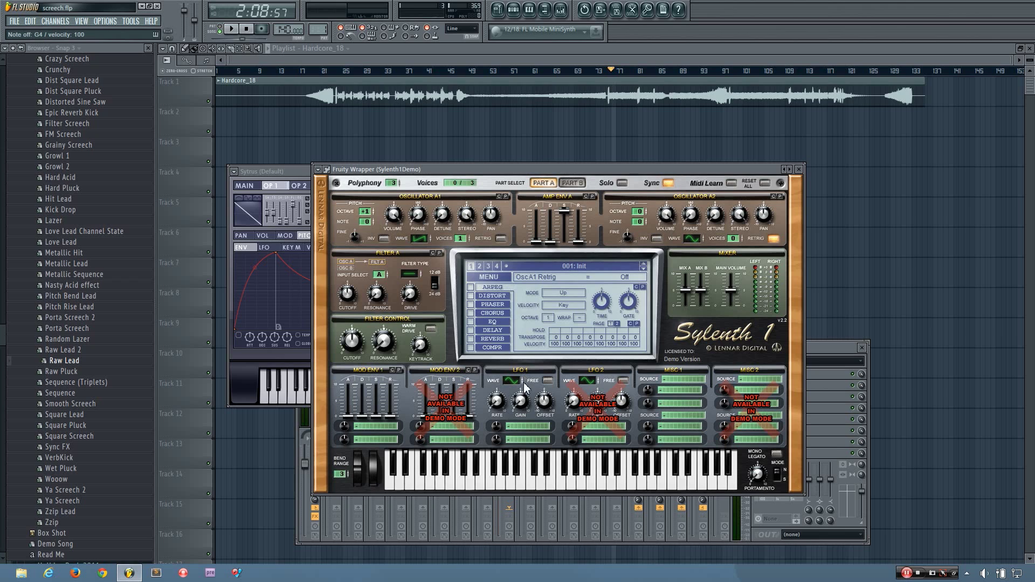
# Route LFO 1's first destination to Pitch A with a modulation amount of 10.00
pyautogui.click(510, 428)
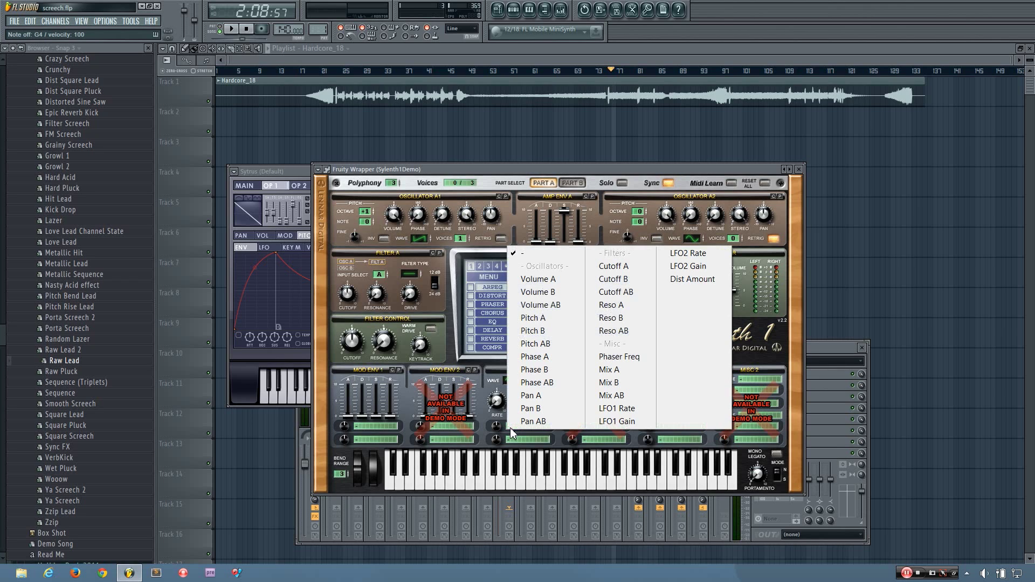
pyautogui.click(539, 322)
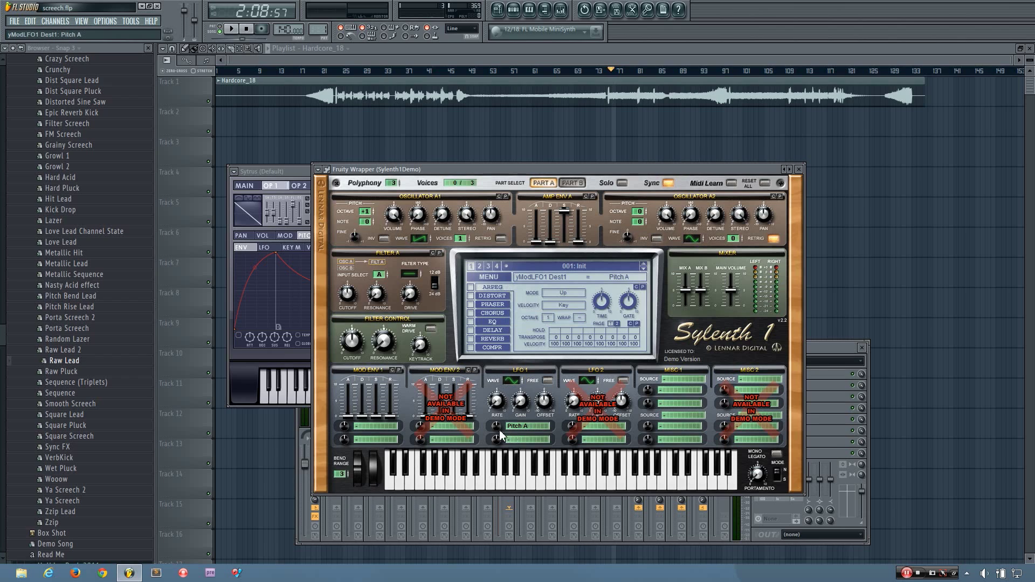
pyautogui.moveTo(497, 432); pyautogui.dragTo(500, 400)
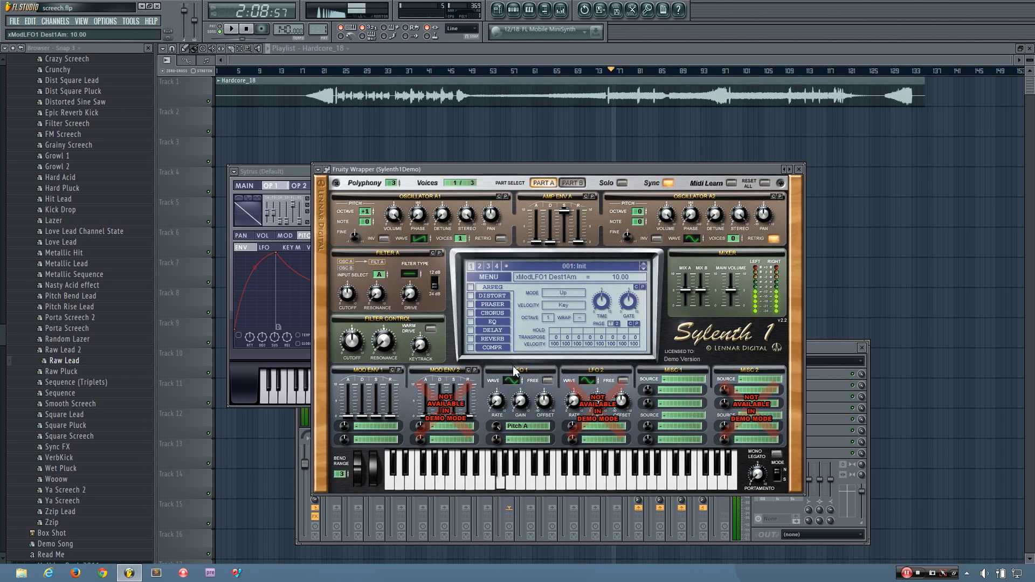
# Set the LFO 1 rate to 1/64T
pyautogui.moveTo(521, 400)
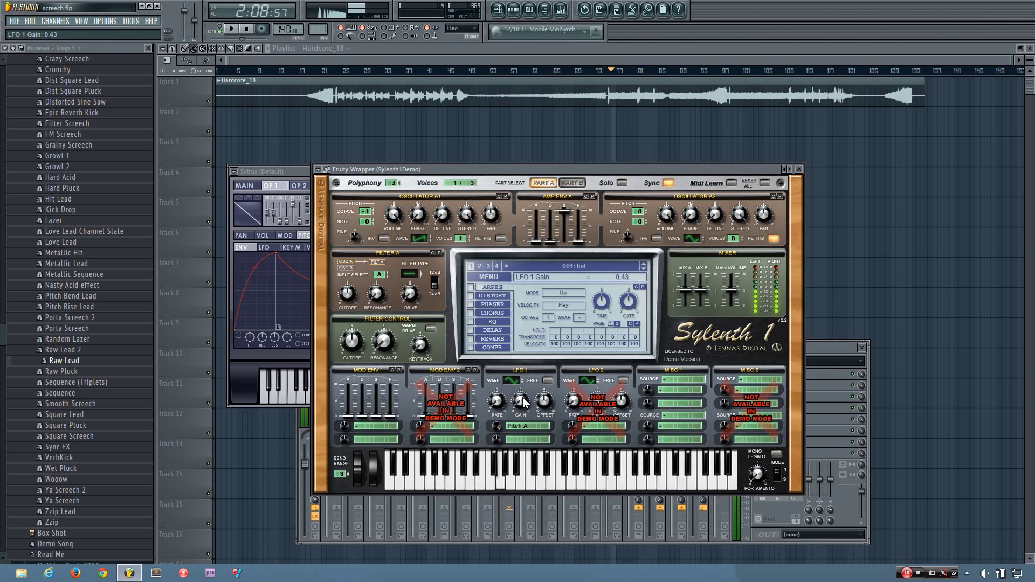
pyautogui.moveTo(497, 403); pyautogui.dragTo(511, 367)
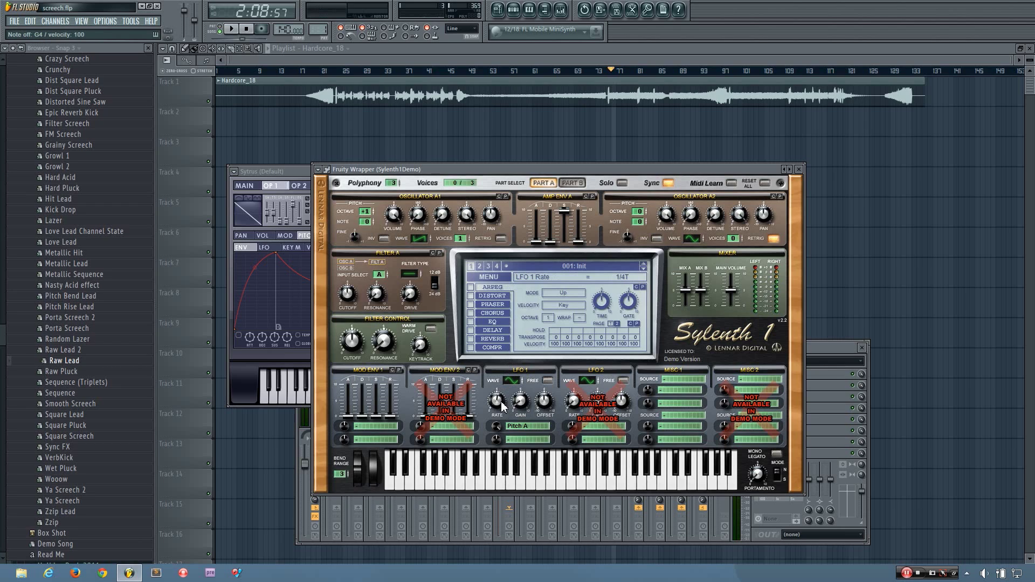
pyautogui.scroll(3, 498, 407)
pyautogui.moveTo(500, 409); pyautogui.dragTo(507, 384)
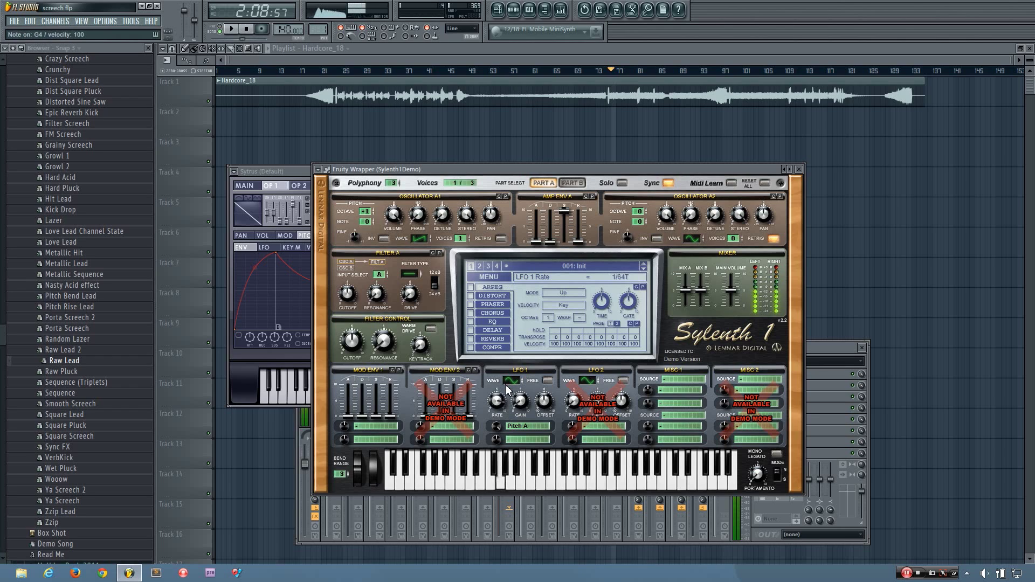
# Try different LFO 1 gain amounts while playing test notes, and leave the gain at 1.00
pyautogui.moveTo(521, 398)
pyautogui.moveTo(521, 398); pyautogui.dragTo(516, 418)
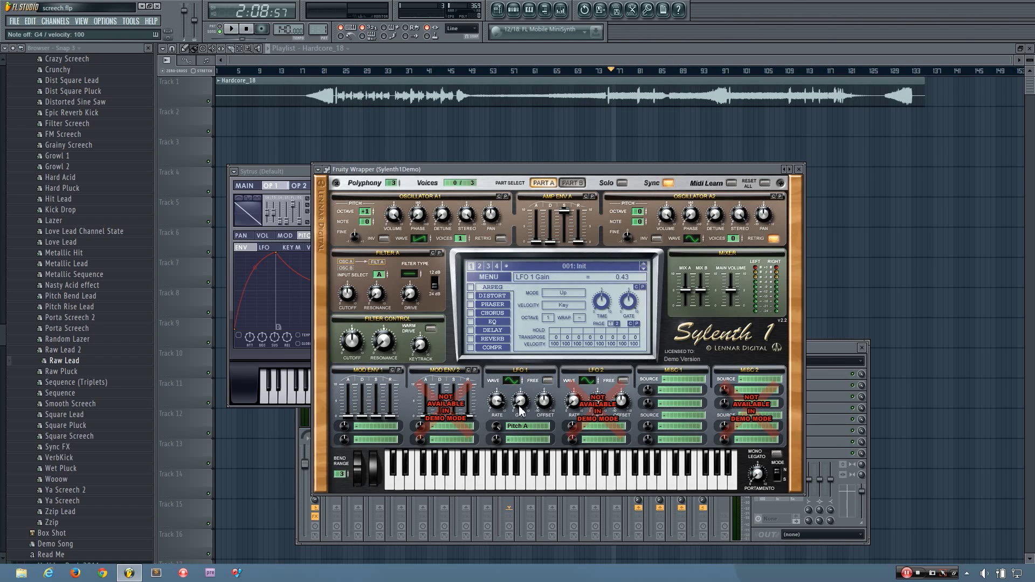
pyautogui.moveTo(521, 408)
pyautogui.mouseDown()
pyautogui.moveTo(532, 358)
pyautogui.moveTo(526, 420)
pyautogui.mouseUp()
pyautogui.moveTo(522, 406); pyautogui.dragTo(523, 413)
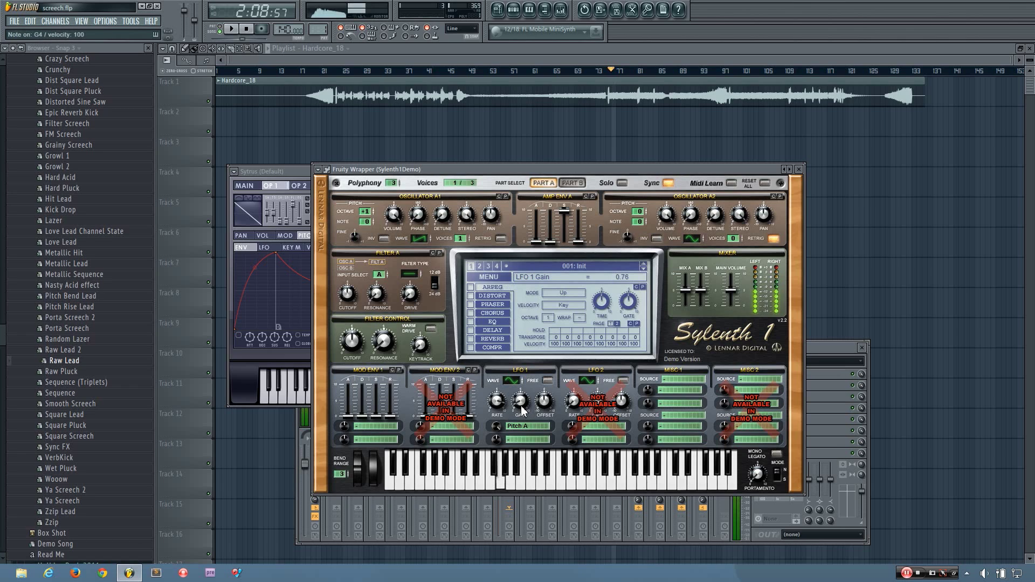
pyautogui.scroll(-3, 522, 413)
pyautogui.press('b')
pyautogui.moveTo(521, 409); pyautogui.dragTo(522, 404)
pyautogui.press('b')
# Close the Sylenth1 window, reopen the mixer and select the Sylenth1Demo track
pyautogui.moveTo(740, 171); pyautogui.dragTo(787, 152)
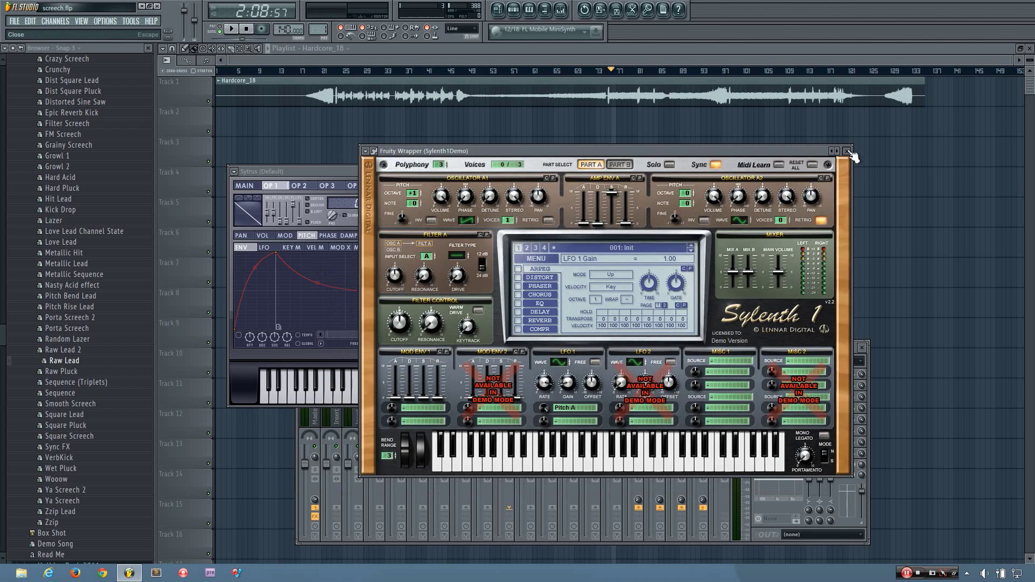
pyautogui.click(849, 152)
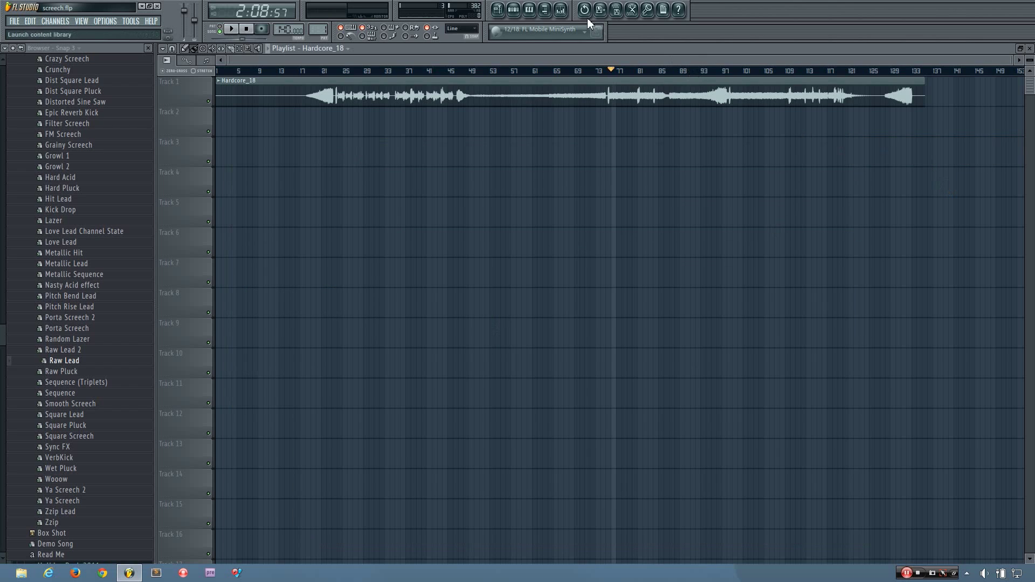
pyautogui.click(561, 9)
pyautogui.click(510, 380)
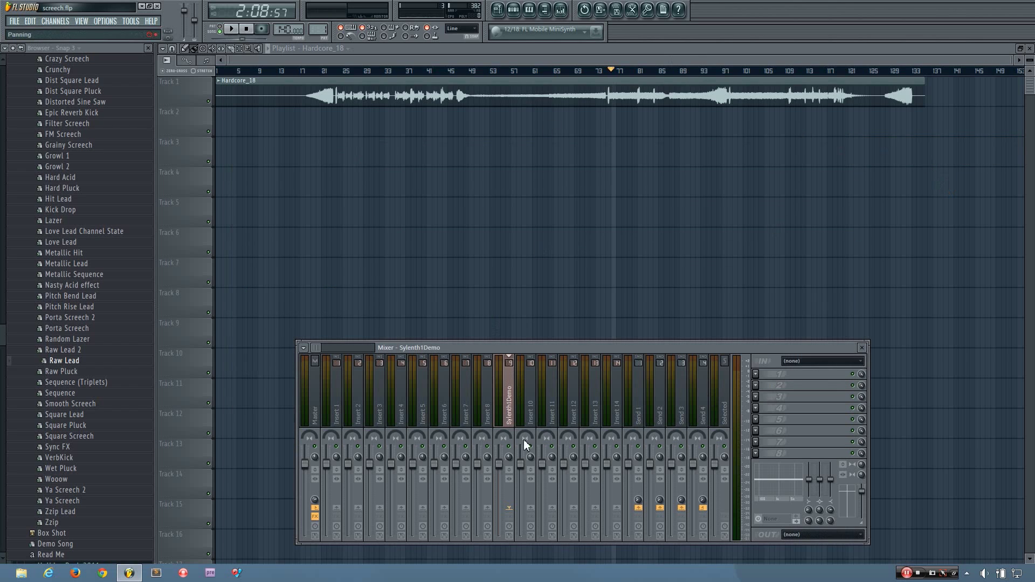
# Show the step sequencer and open the Sytrus synth on the Default channel, moving its window slightly aside
pyautogui.click(513, 9)
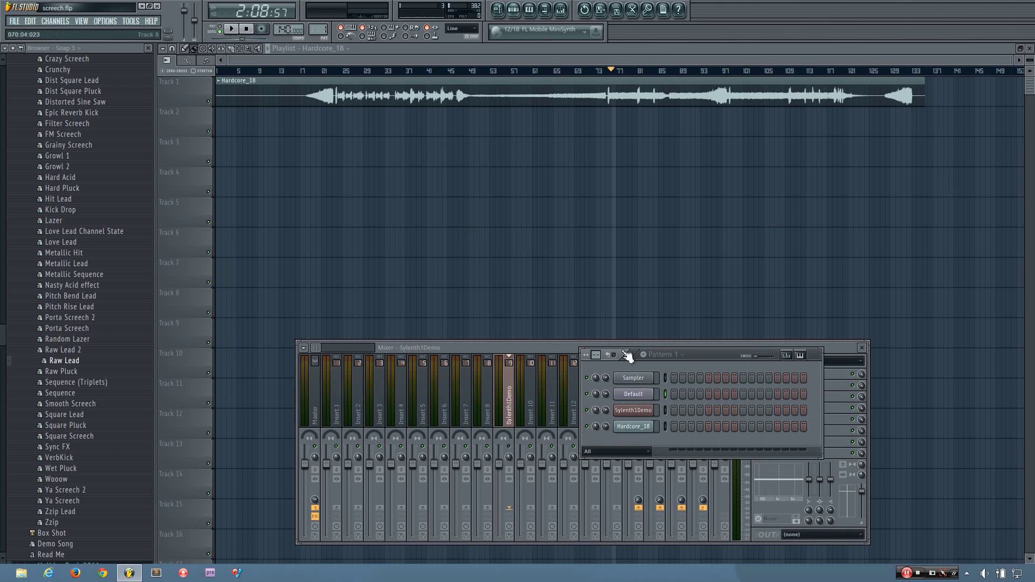
pyautogui.click(646, 395)
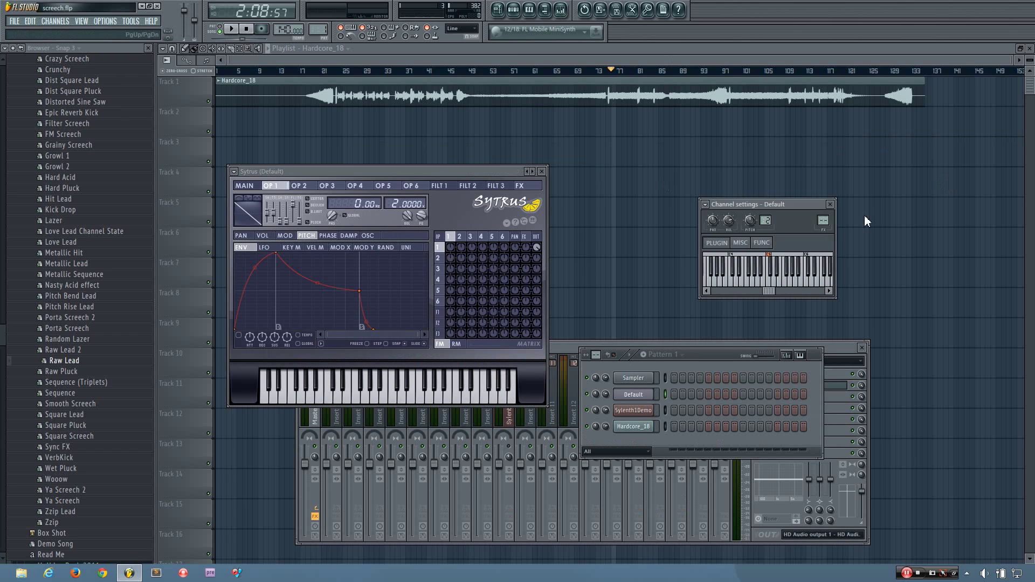
pyautogui.moveTo(471, 169); pyautogui.dragTo(480, 160)
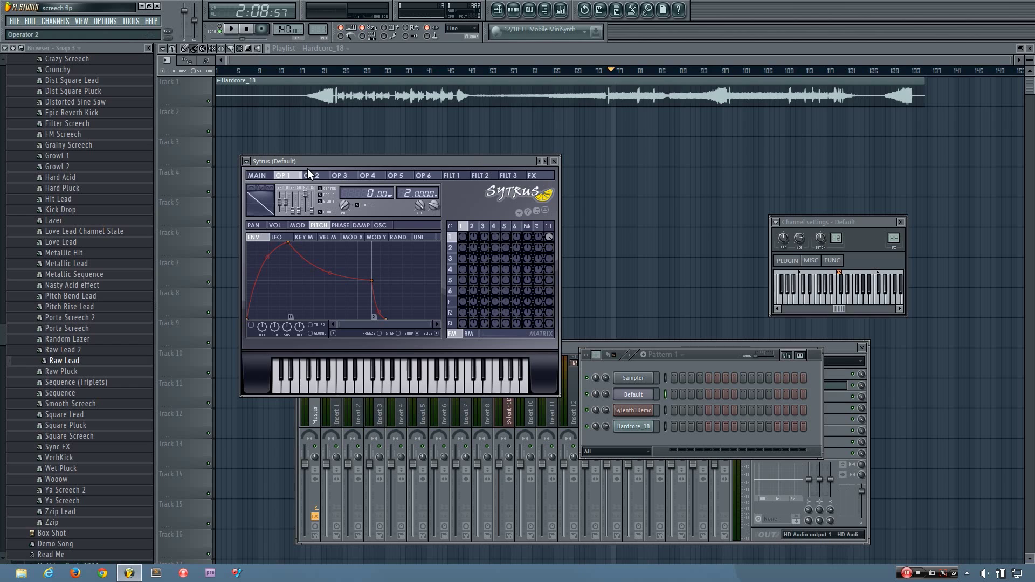
# On Sytrus operator 2, set the frequency ratio to 0.0000 with a 7 Hz offset and have it frequency-modulate operator 1
pyautogui.click(321, 179)
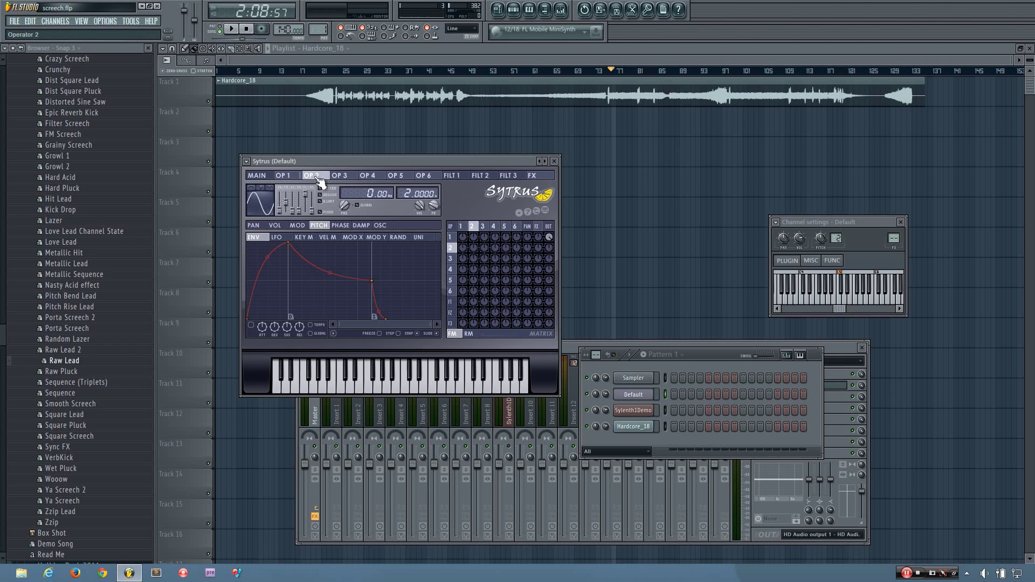
pyautogui.moveTo(406, 194); pyautogui.dragTo(445, 232)
pyautogui.moveTo(473, 238); pyautogui.dragTo(474, 227)
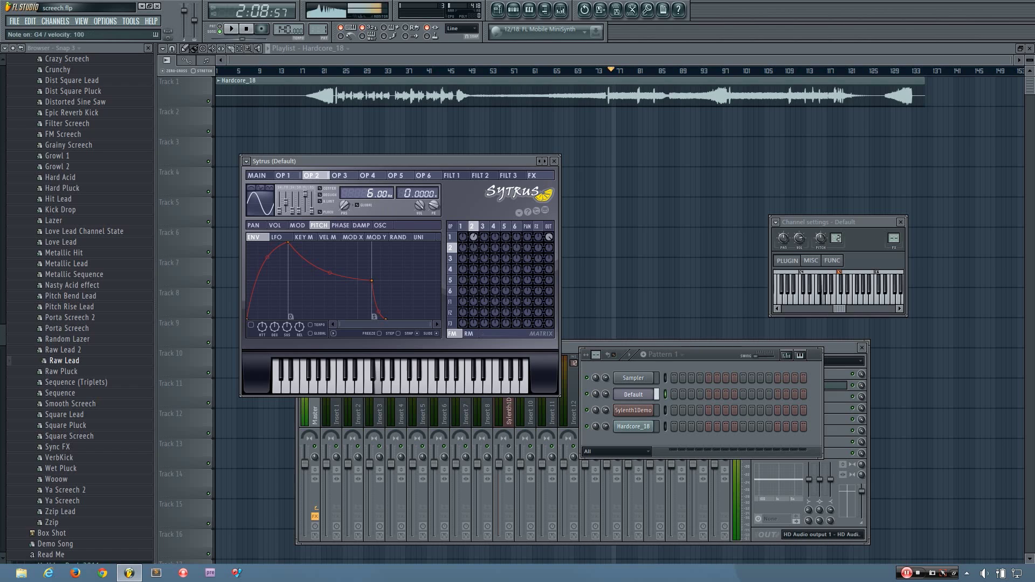
pyautogui.moveTo(474, 237); pyautogui.dragTo(473, 233)
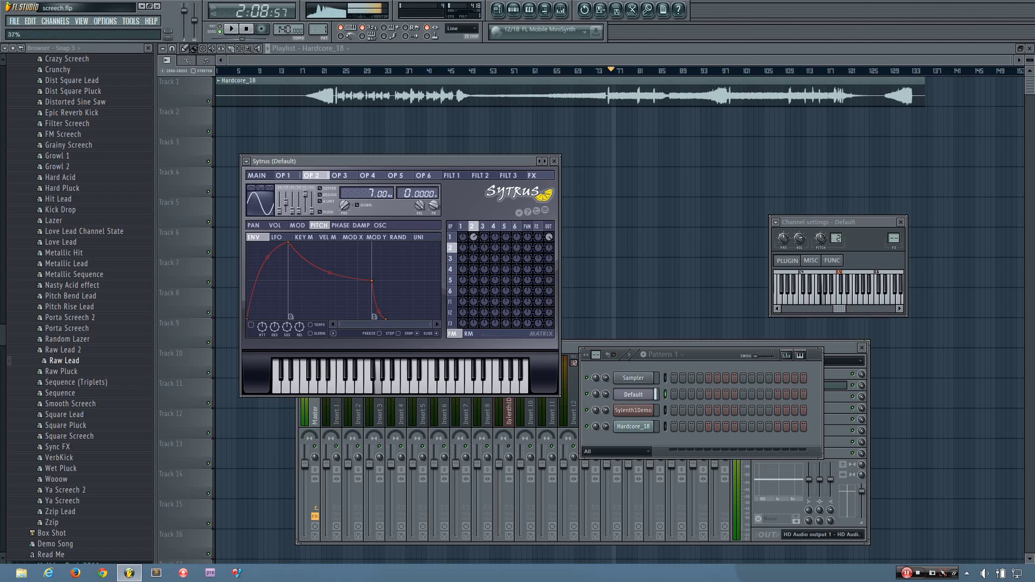
pyautogui.moveTo(474, 237); pyautogui.dragTo(474, 237)
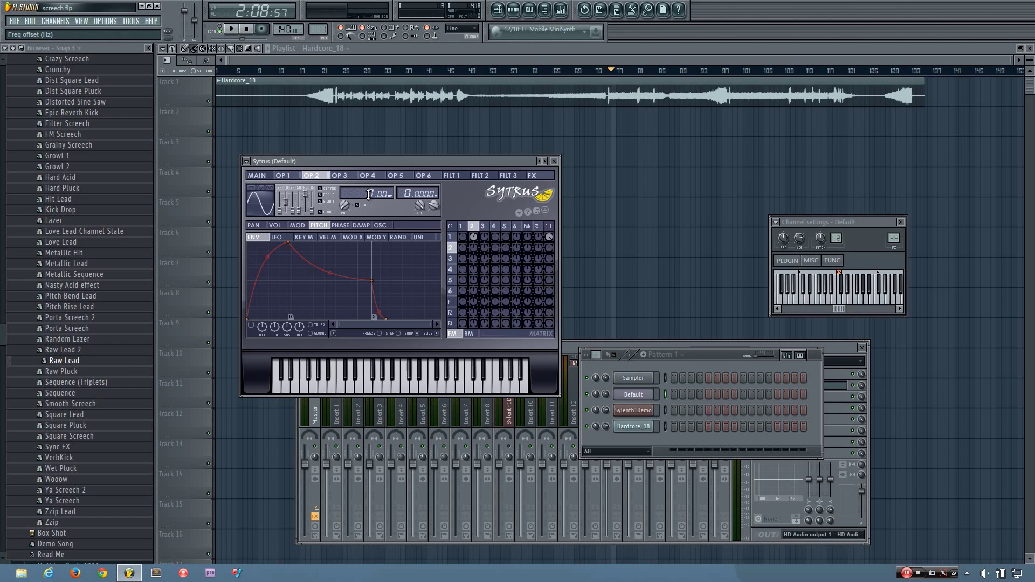
# Set operator 2's frequency offset to 87 Hz, readjust its frequency modulation of operator 1, and return to the main page
pyautogui.moveTo(369, 195); pyautogui.dragTo(368, 169)
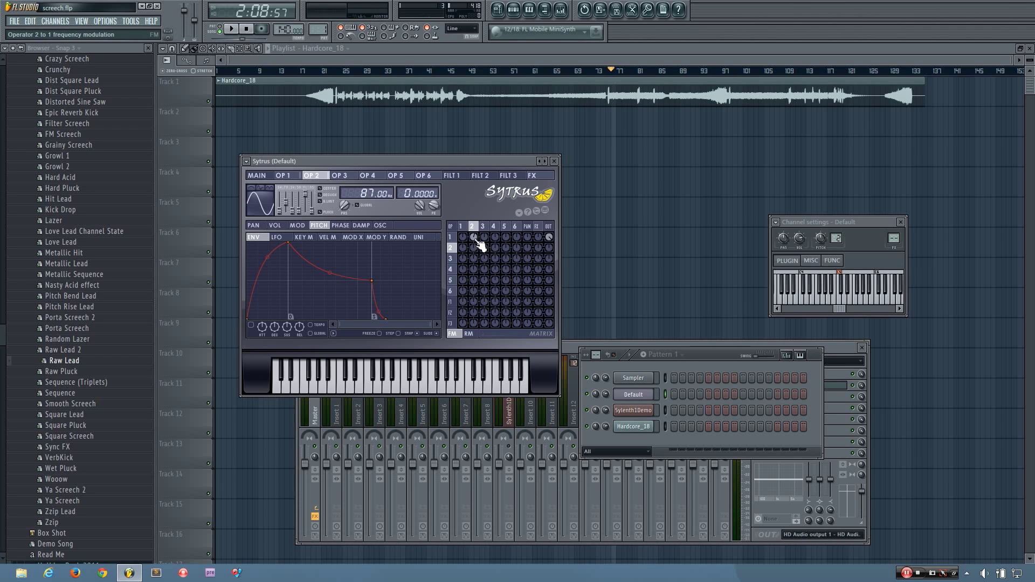
pyautogui.moveTo(479, 240); pyautogui.dragTo(480, 228)
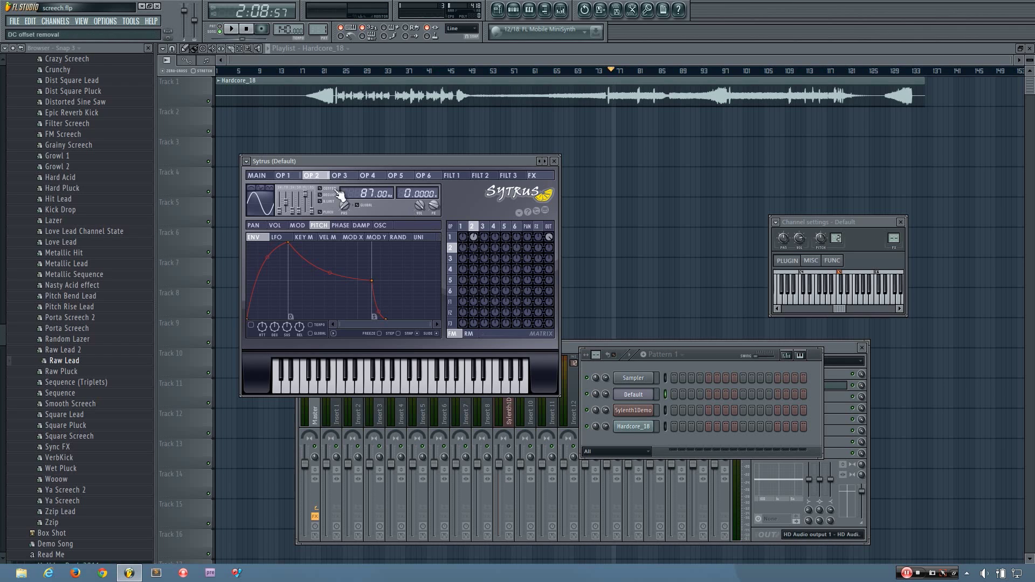
pyautogui.click(258, 176)
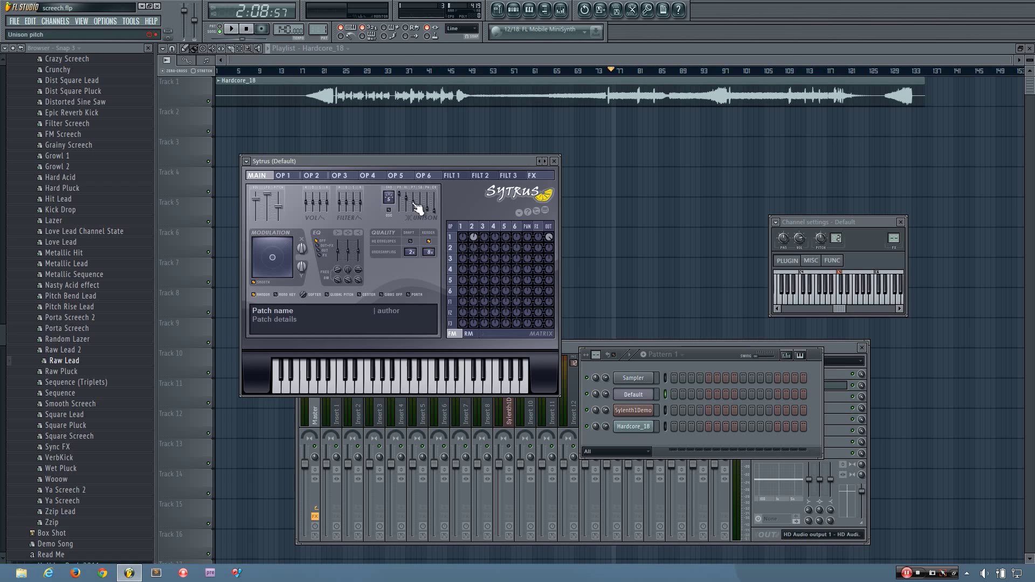
# Reopen Sylenth1, set oscillator A1's voices to 3, and close the synth window
pyautogui.click(640, 411)
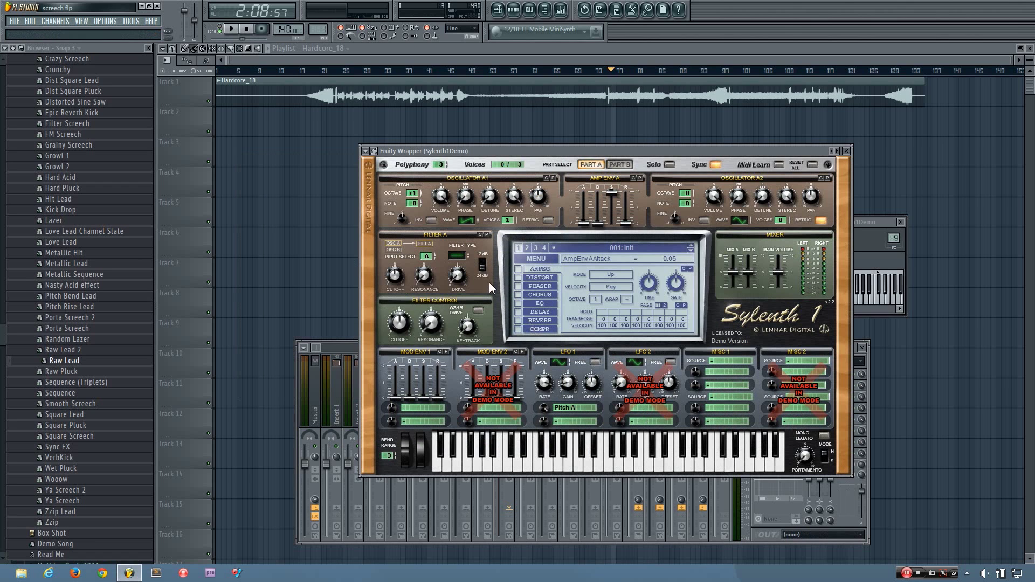
pyautogui.moveTo(509, 221); pyautogui.dragTo(510, 211)
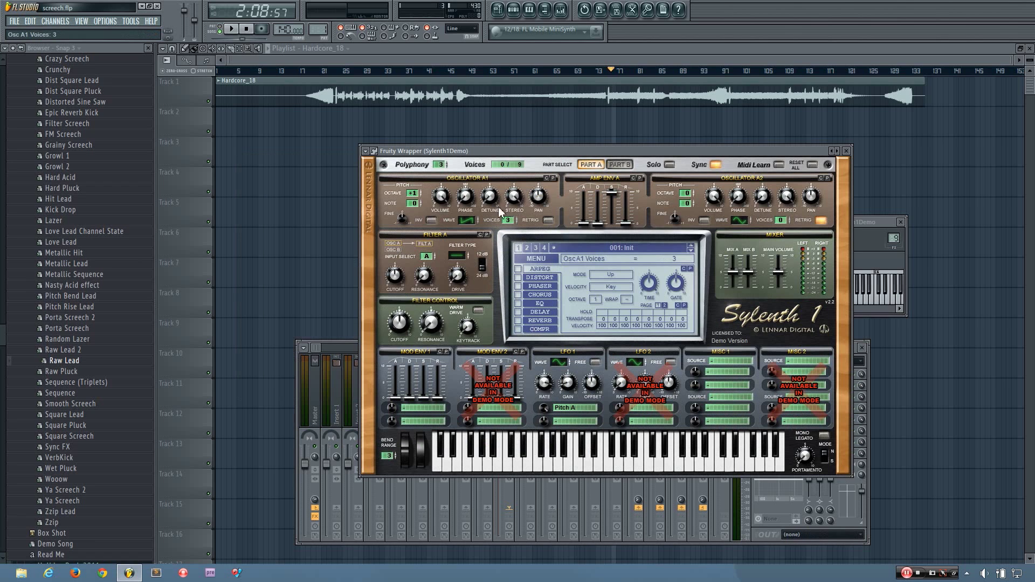
pyautogui.click(846, 151)
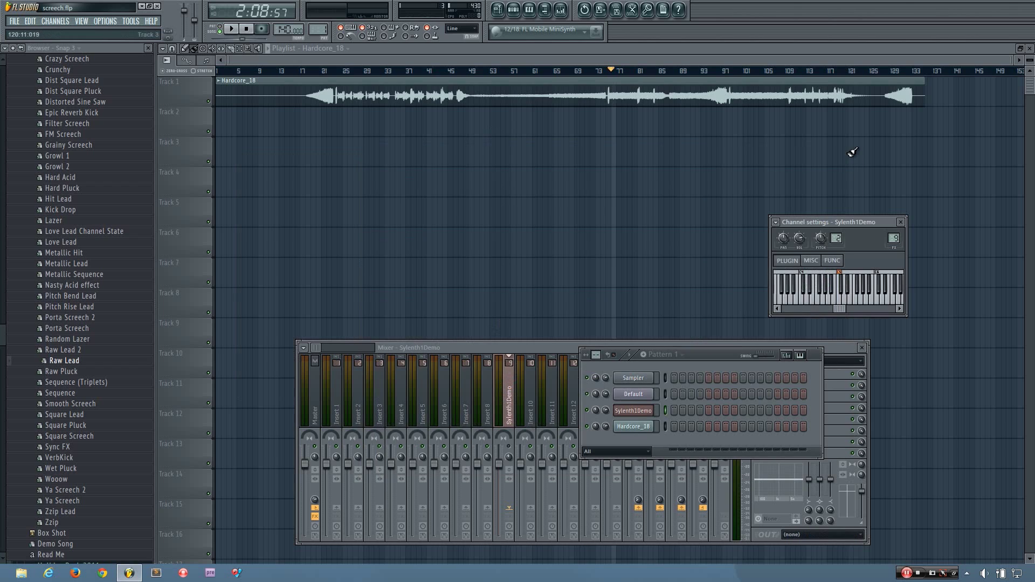
# Clear the workspace, reopen Sytrus from the Default channel without its channel settings, and arrange it alongside the mixer
pyautogui.click(633, 392)
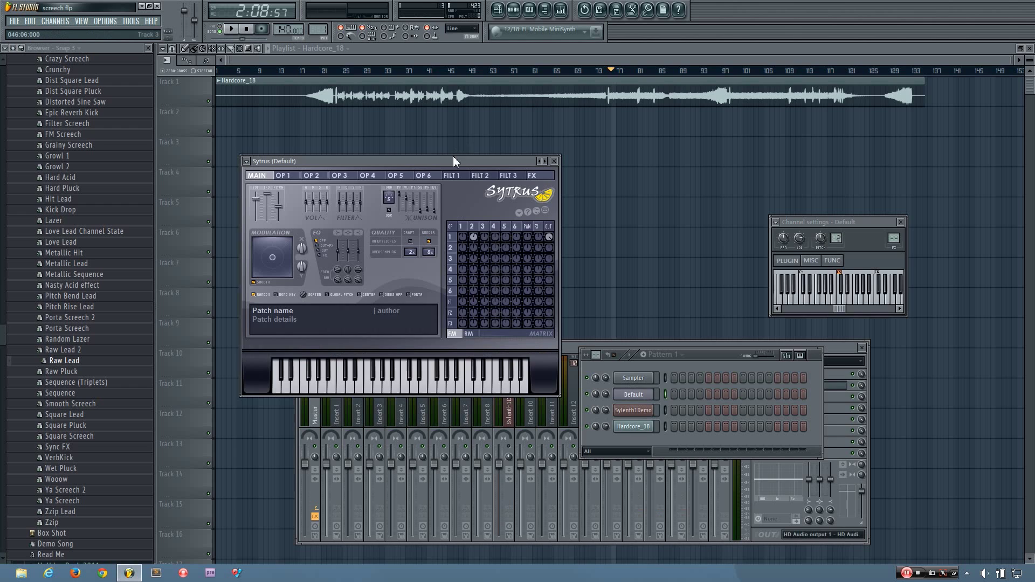
pyautogui.click(470, 151)
pyautogui.rightClick(471, 151)
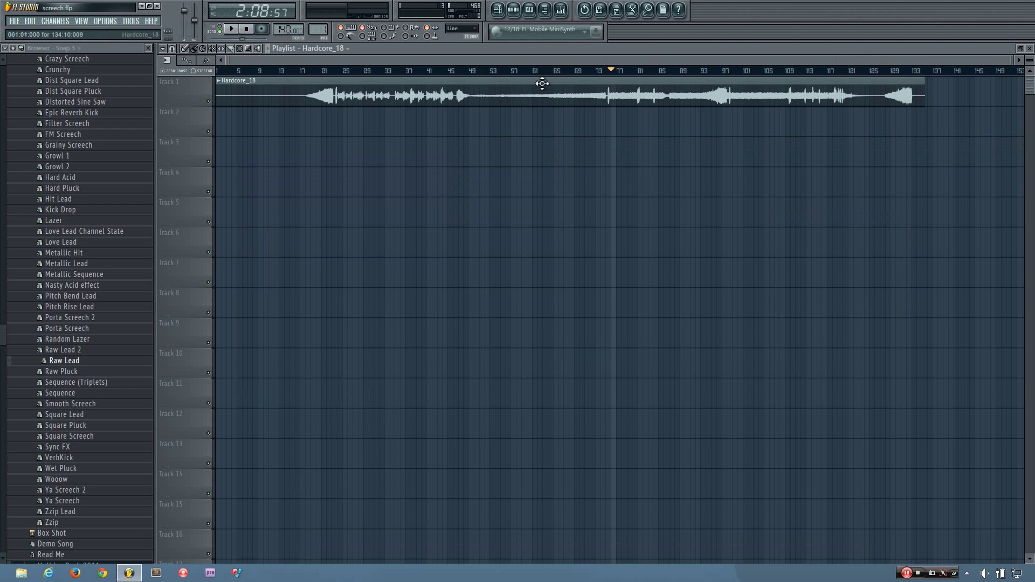
pyautogui.click(513, 9)
pyautogui.click(632, 394)
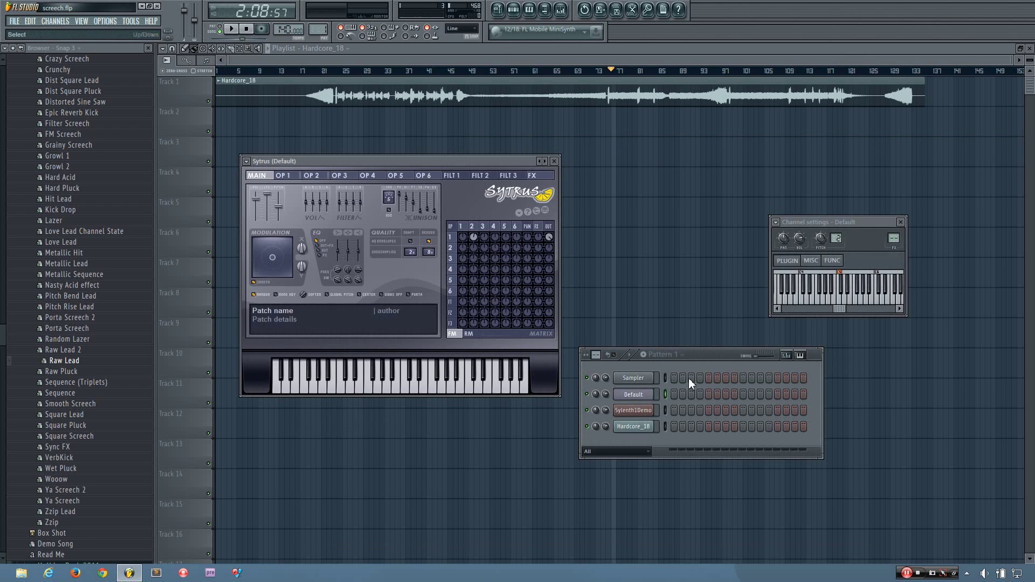
pyautogui.click(899, 222)
pyautogui.click(560, 9)
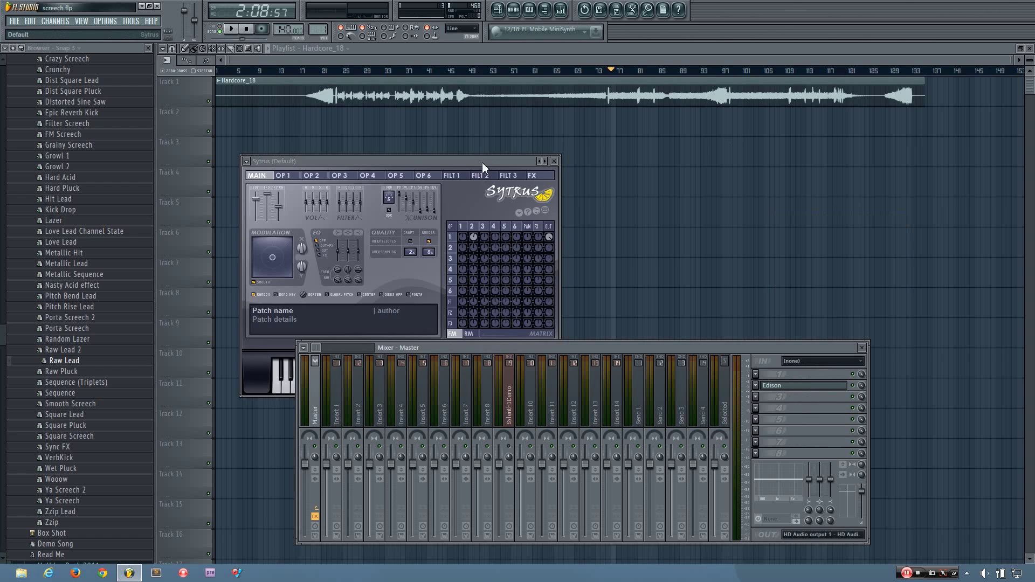
pyautogui.moveTo(482, 163); pyautogui.dragTo(498, 153)
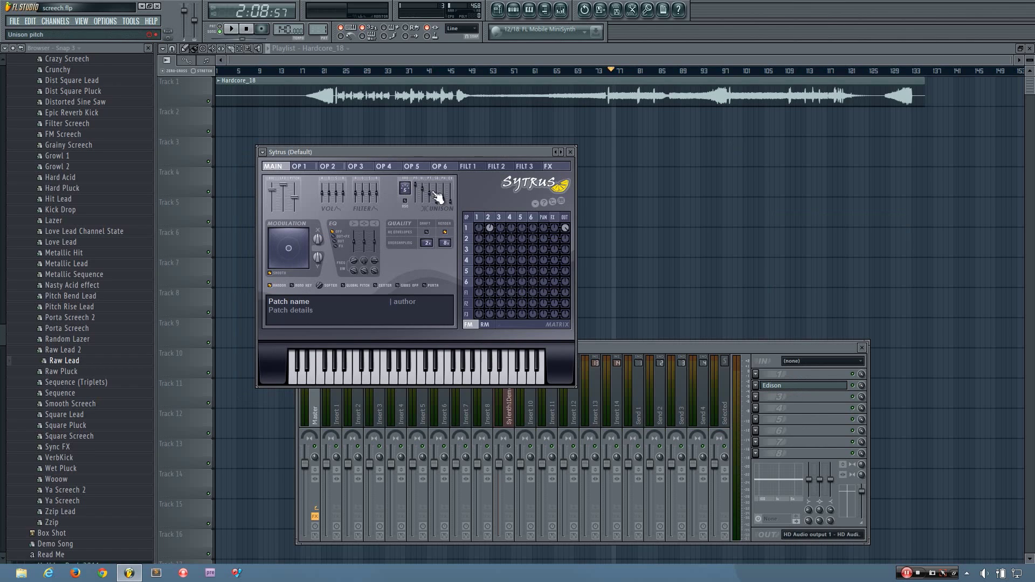
# Play a test note on Sytrus and increase operator 2's frequency modulation of operator 1
pyautogui.press('b')
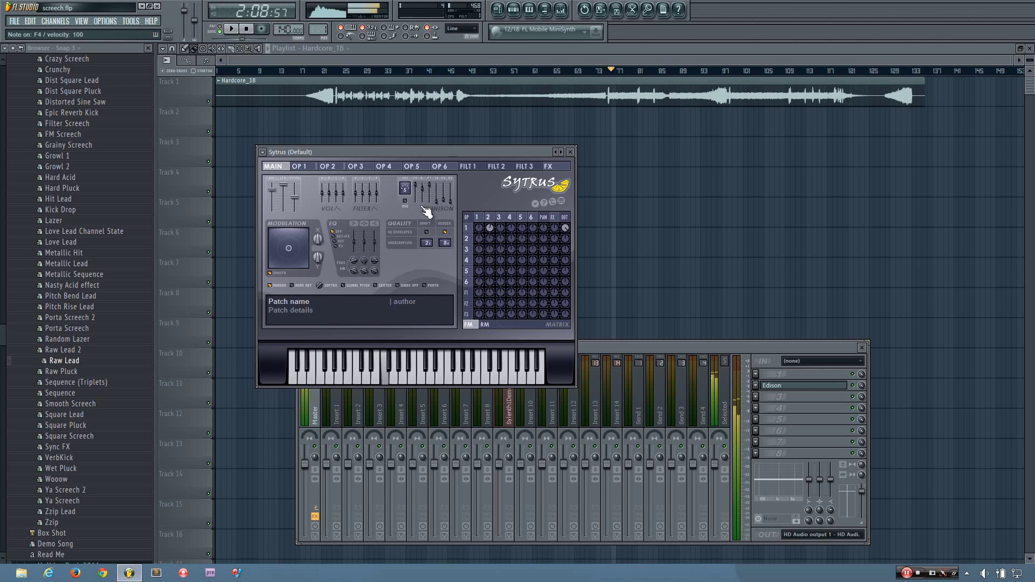
pyautogui.click(327, 167)
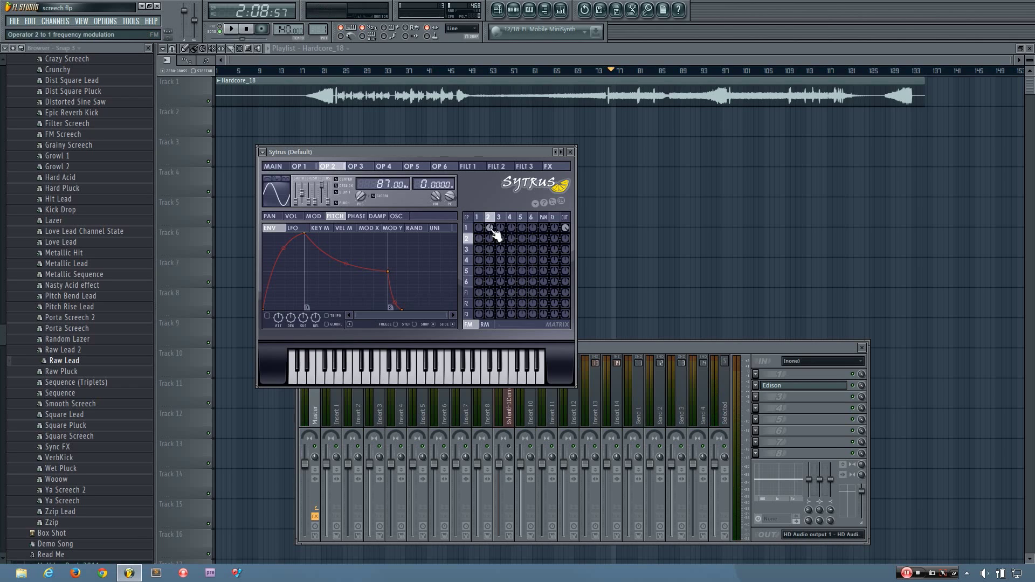
pyautogui.moveTo(489, 227); pyautogui.dragTo(489, 215)
# Enable operator 1's pitch envelope, delete its final release point, and play a test note
pyautogui.click(300, 165)
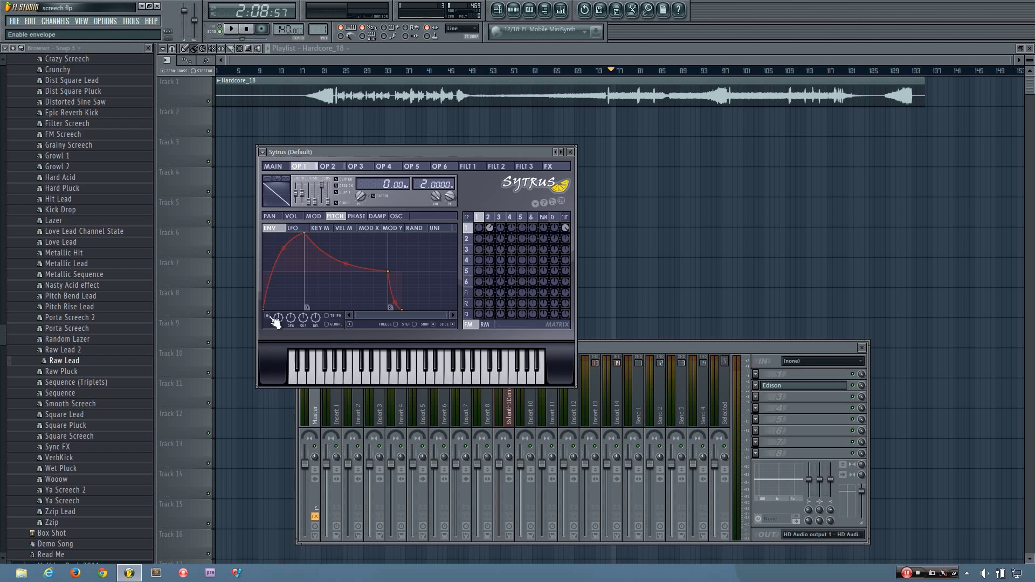
pyautogui.rightClick(405, 308)
pyautogui.click(430, 289)
pyautogui.press('b')
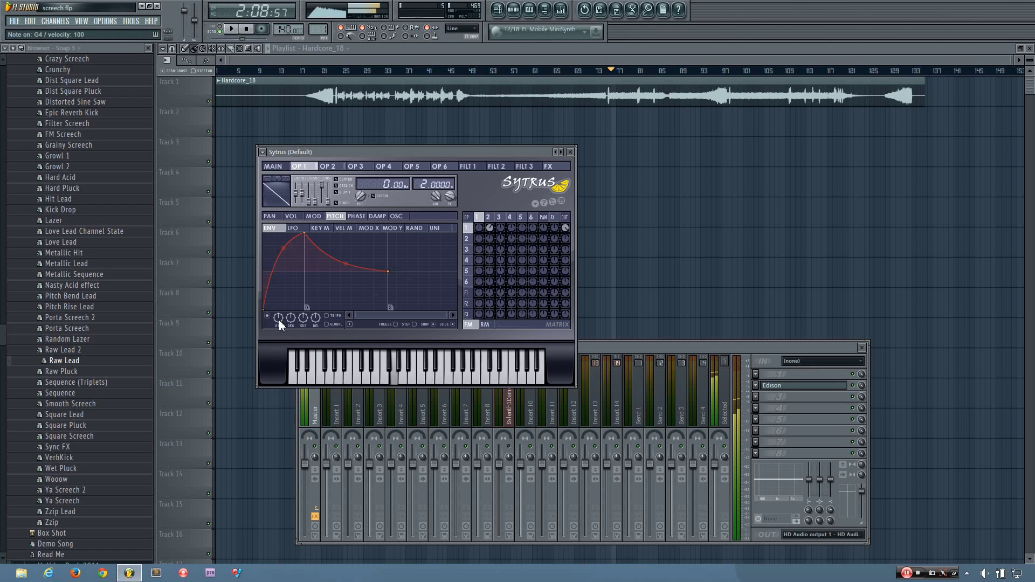
# Try a shorter attack on operator 1's pitch envelope, then readjust the attack and decay times while playing test notes
pyautogui.moveTo(280, 319); pyautogui.dragTo(279, 341)
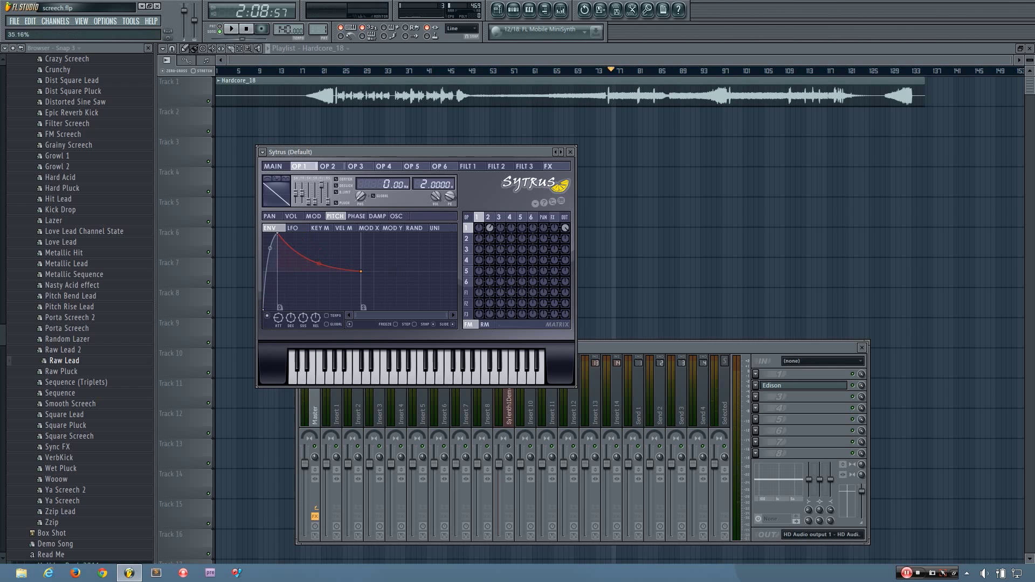
pyautogui.moveTo(279, 340); pyautogui.dragTo(286, 319)
pyautogui.press('b')
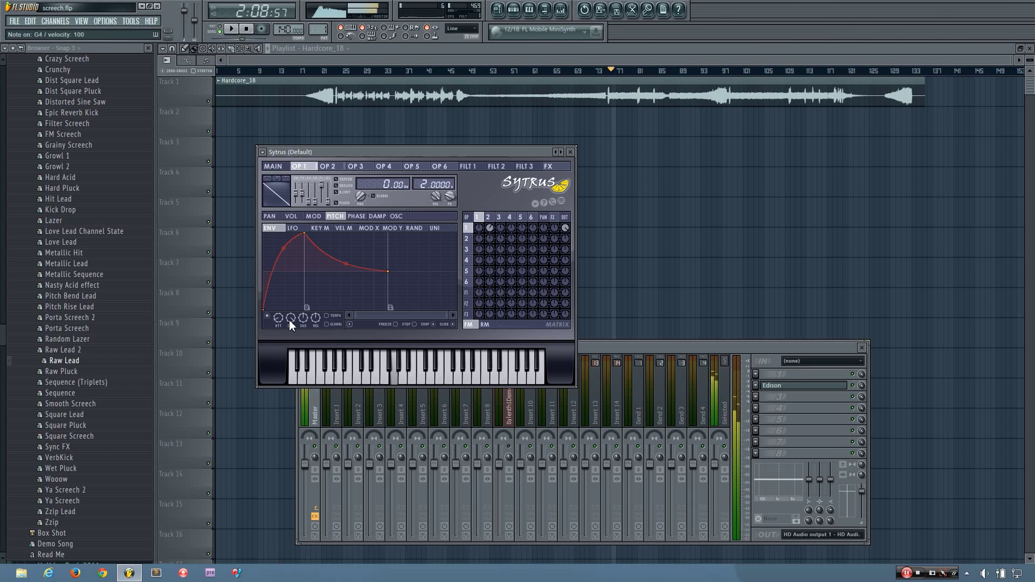
pyautogui.moveTo(289, 319)
pyautogui.mouseDown()
pyautogui.moveTo(289, 330)
pyautogui.moveTo(289, 319)
pyautogui.mouseUp()
# Return to operator 2, fine-tune its frequency modulation of operator 1, and play a test note
pyautogui.click(326, 165)
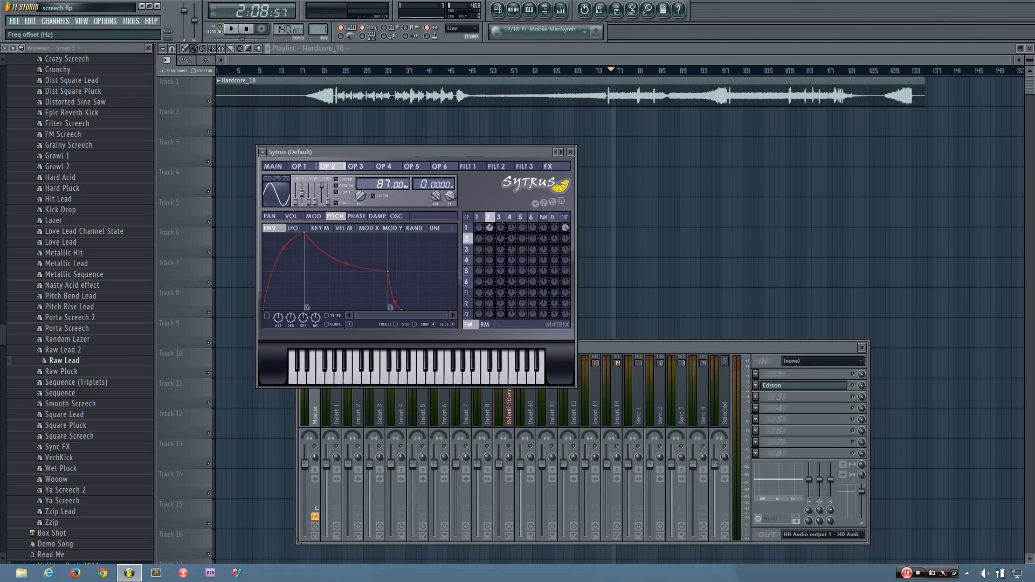
pyautogui.moveTo(490, 229); pyautogui.dragTo(490, 238)
pyautogui.press('b')
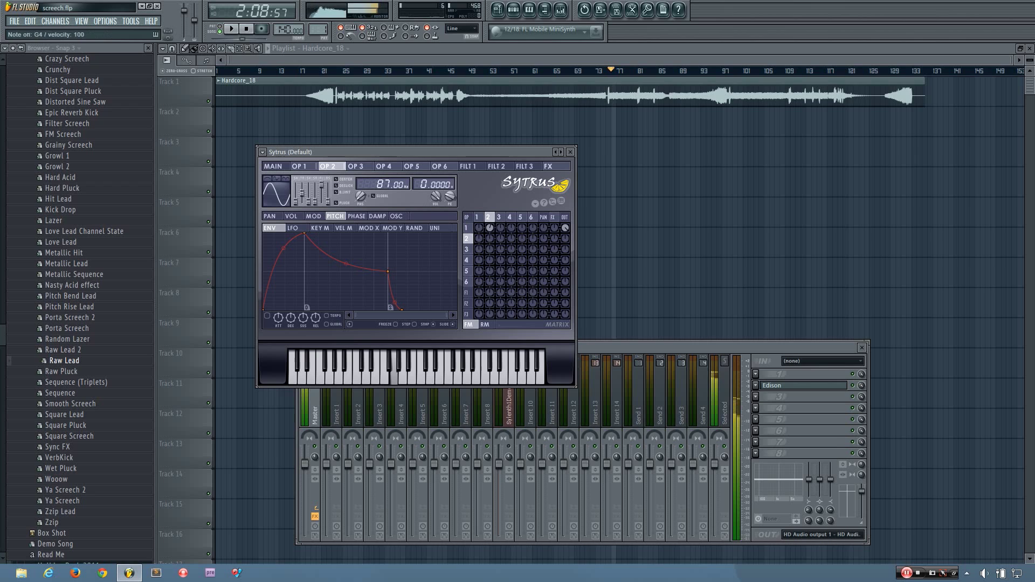
# Try a full-range unison mapping for operator 1's pitch while playing notes, and flatten it back to a shallow upward slope
pyautogui.click(274, 166)
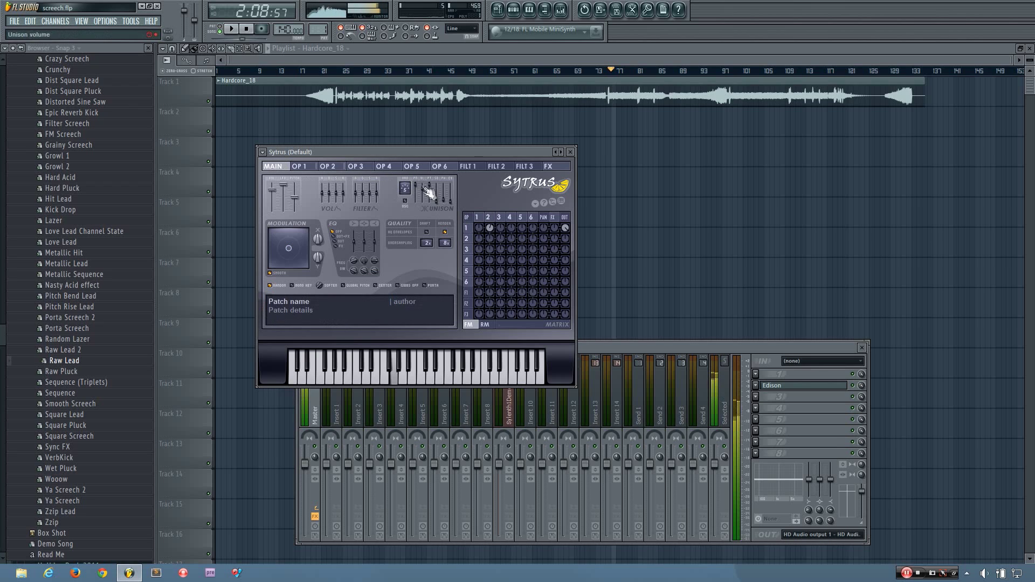
pyautogui.click(304, 167)
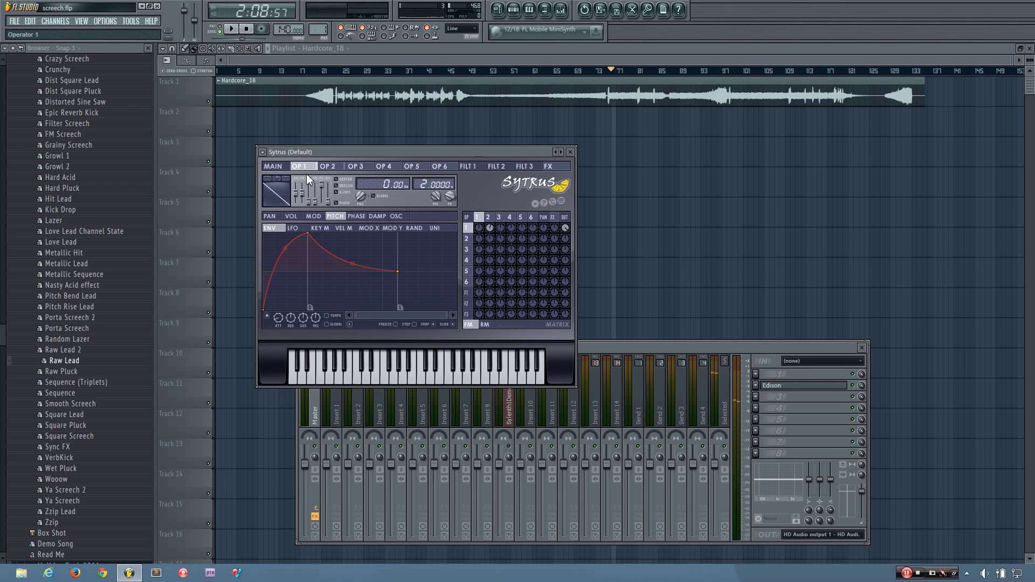
pyautogui.press('b')
pyautogui.click(447, 234)
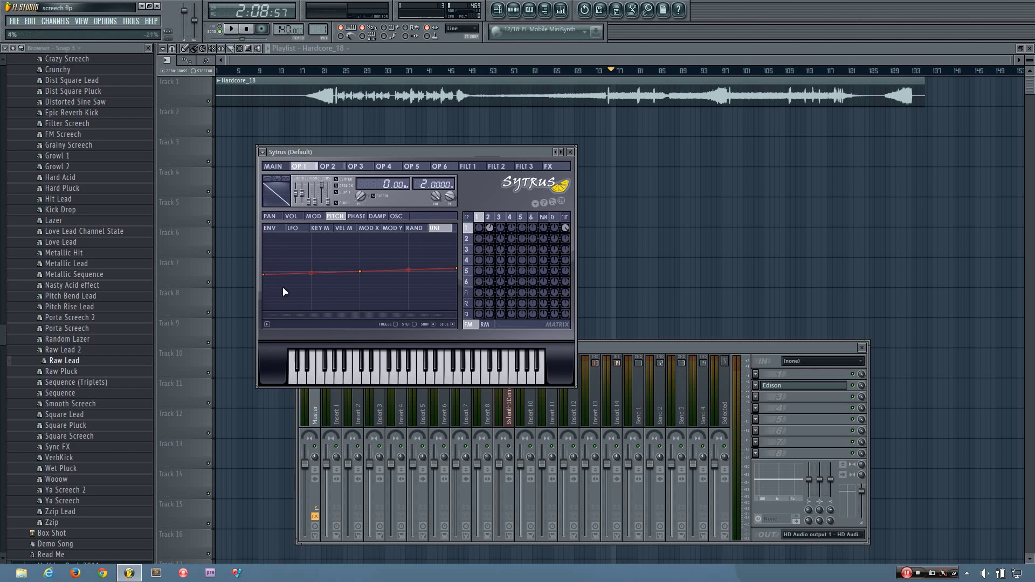
pyautogui.moveTo(266, 278); pyautogui.dragTo(248, 341)
pyautogui.moveTo(457, 268); pyautogui.dragTo(483, 218)
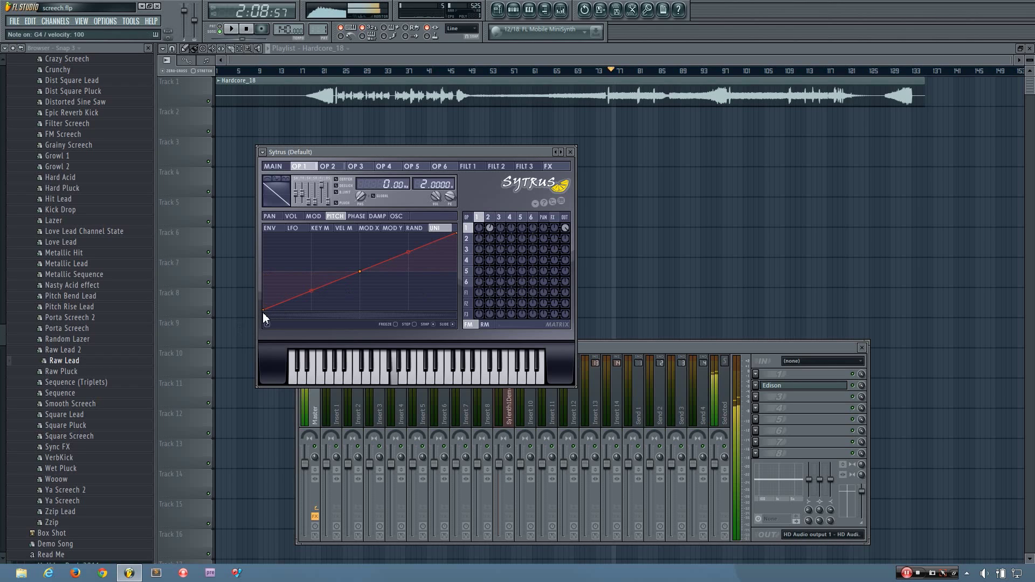
pyautogui.moveTo(265, 309); pyautogui.dragTo(243, 277)
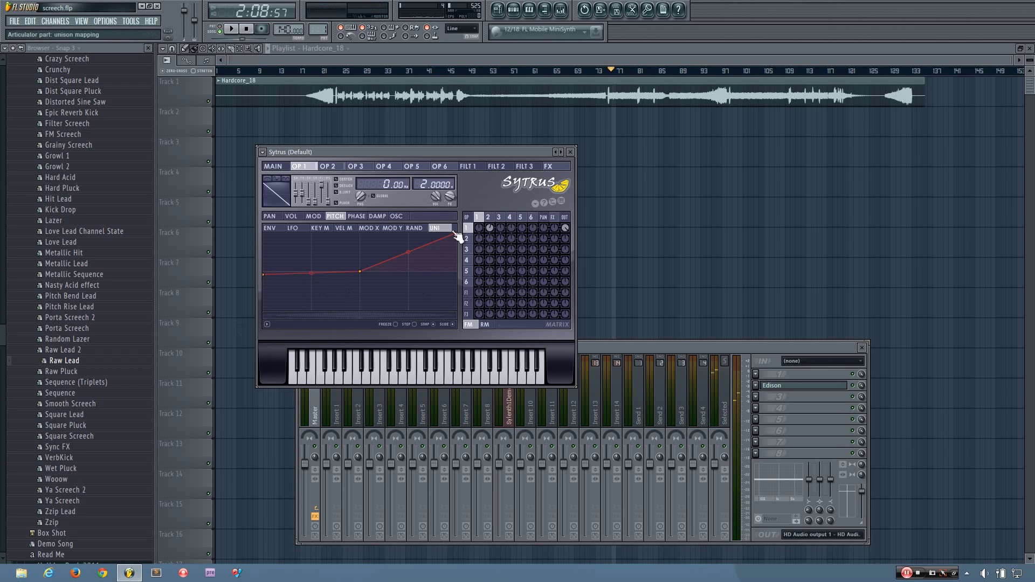
pyautogui.moveTo(460, 232); pyautogui.dragTo(460, 266)
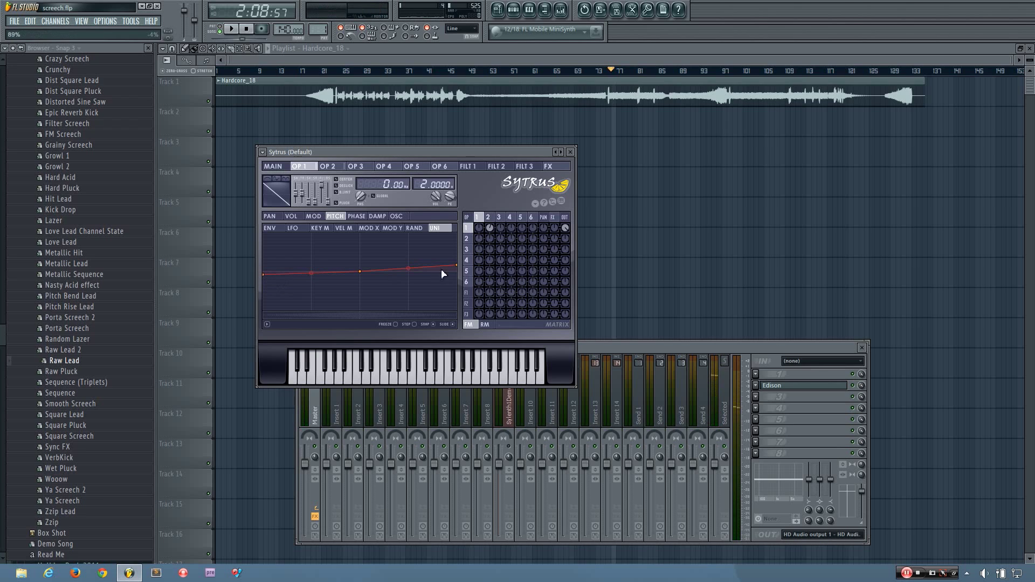
# Readjust operator 2's frequency modulation of operator 1, then try a triangle-like shape for operator 2 and restore its sine wave
pyautogui.click(273, 166)
pyautogui.click(311, 168)
pyautogui.click(329, 167)
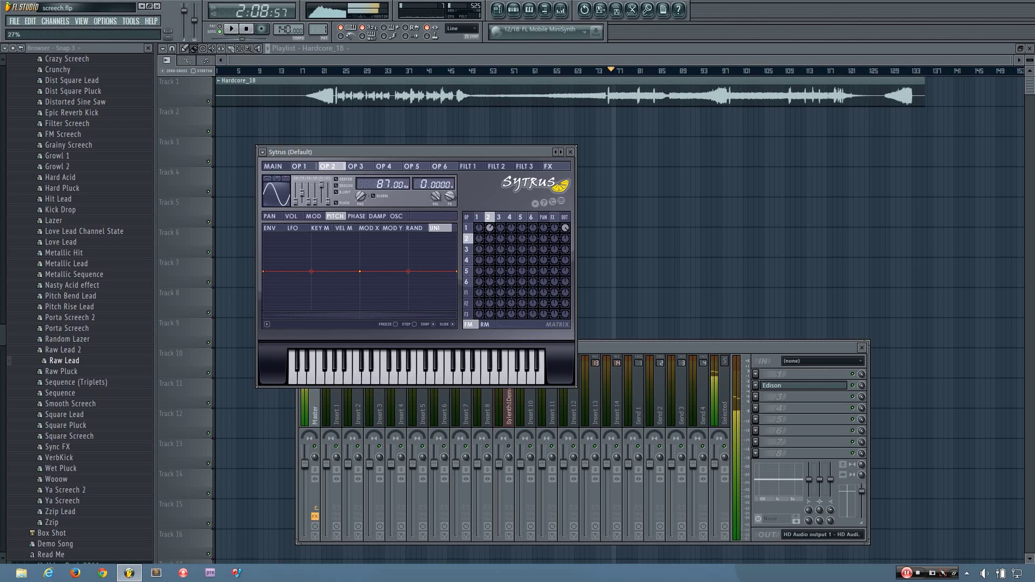
pyautogui.moveTo(491, 229); pyautogui.dragTo(488, 221)
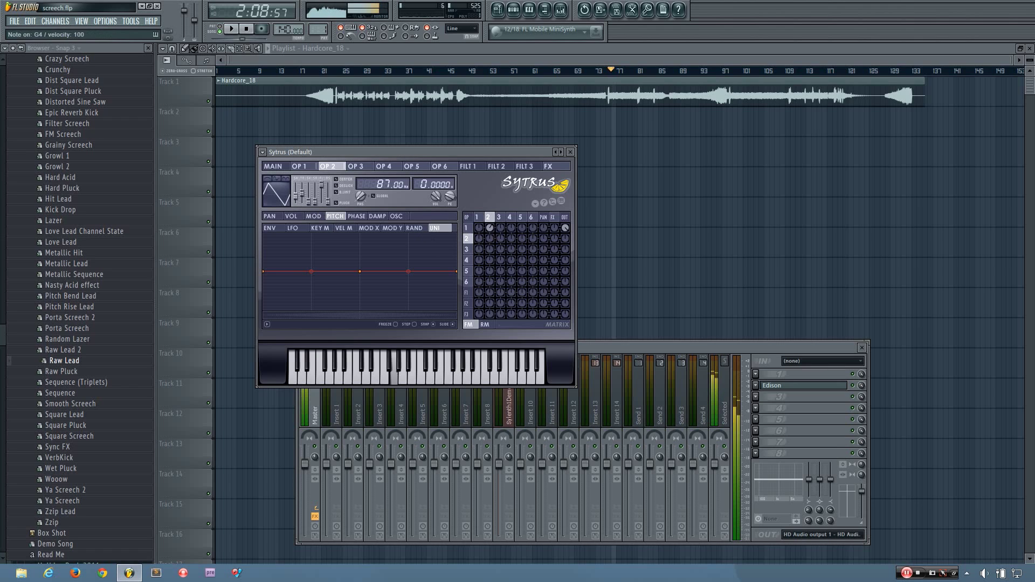
pyautogui.moveTo(295, 195); pyautogui.dragTo(296, 209)
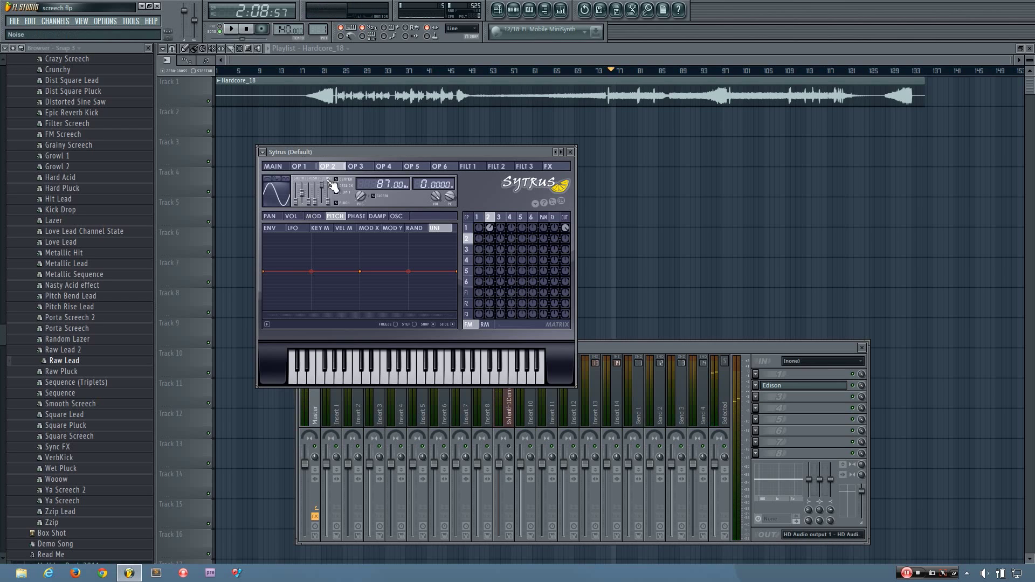
# Review the main and operator 2 settings, then readjust the attack point of operator 1's pitch envelope while playing notes
pyautogui.click(273, 166)
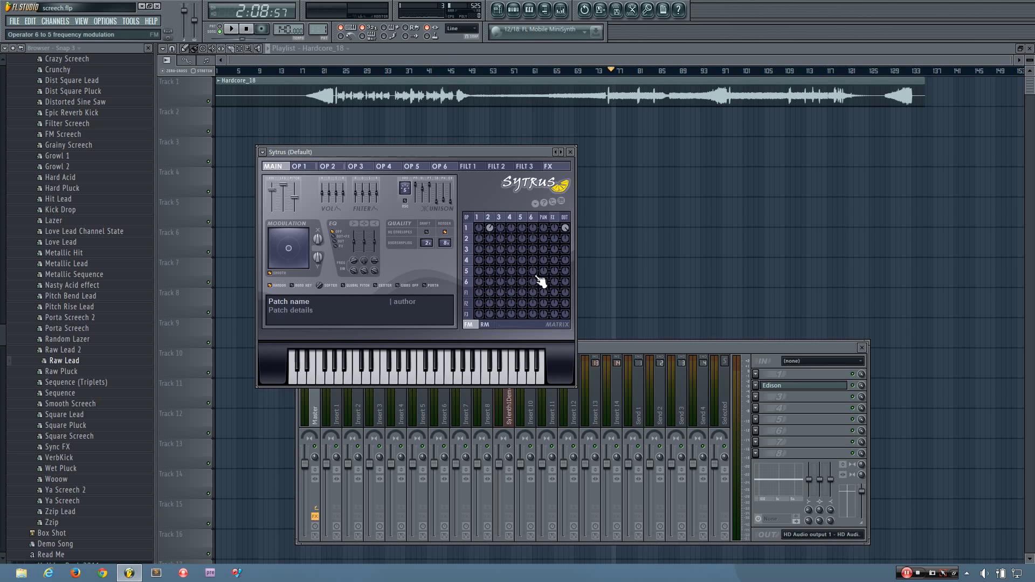
pyautogui.click(327, 167)
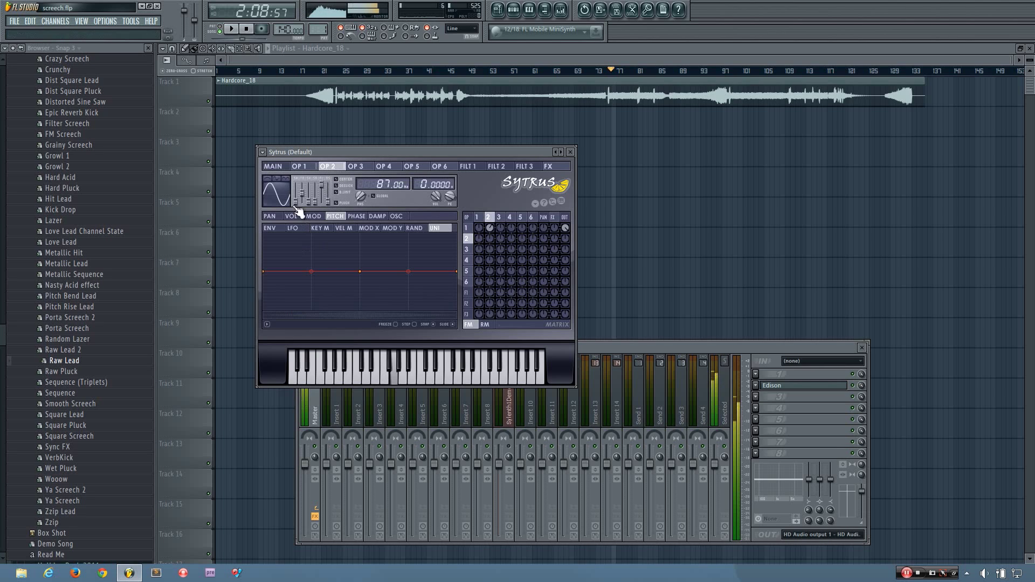
pyautogui.click(300, 166)
pyautogui.click(269, 228)
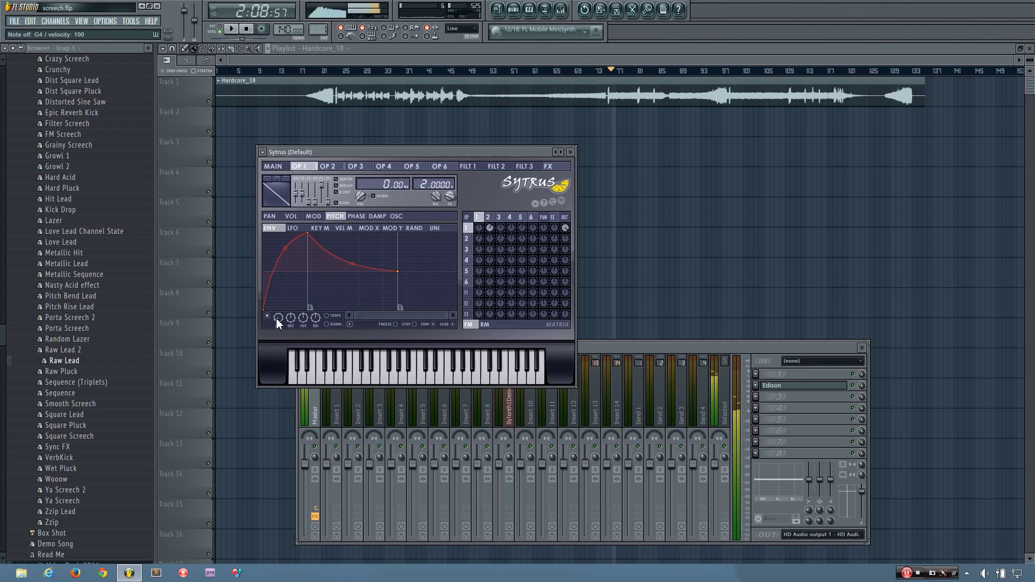
pyautogui.moveTo(272, 233); pyautogui.dragTo(307, 234)
# Route the selected Sytrus channel to mixer insert 5
pyautogui.click(681, 365)
pyautogui.rightClick(414, 413)
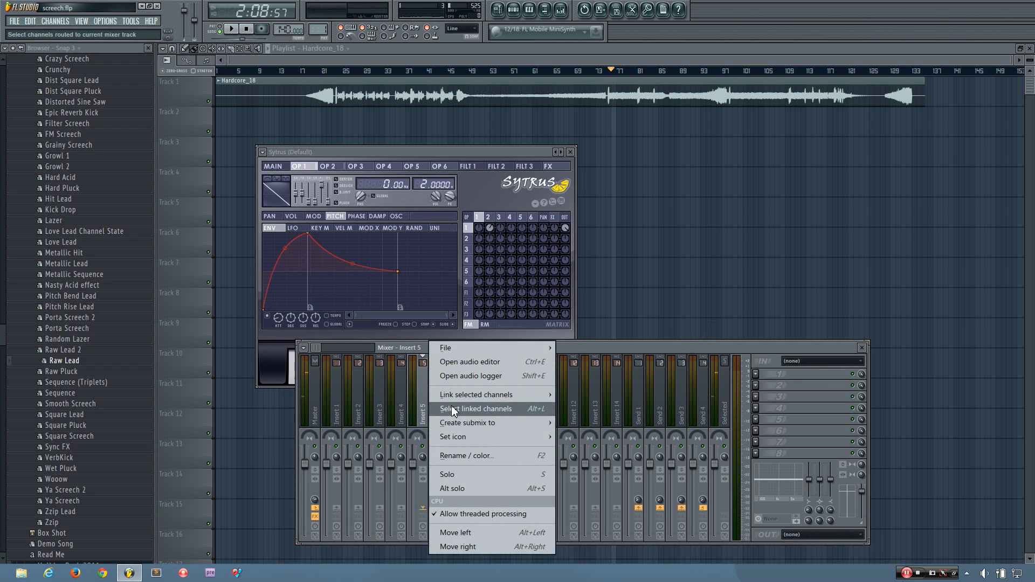
pyautogui.moveTo(501, 397)
pyautogui.click(580, 394)
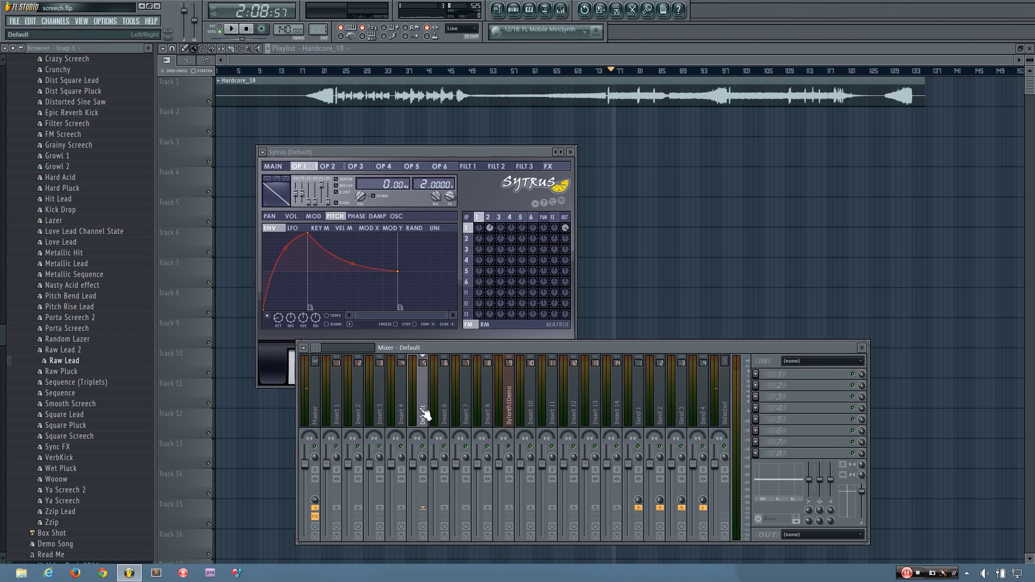
# Try Fruity Flanger in the first effect slot of the Sytrus mixer track, then replace it with Fruity Reeverb
pyautogui.click(758, 377)
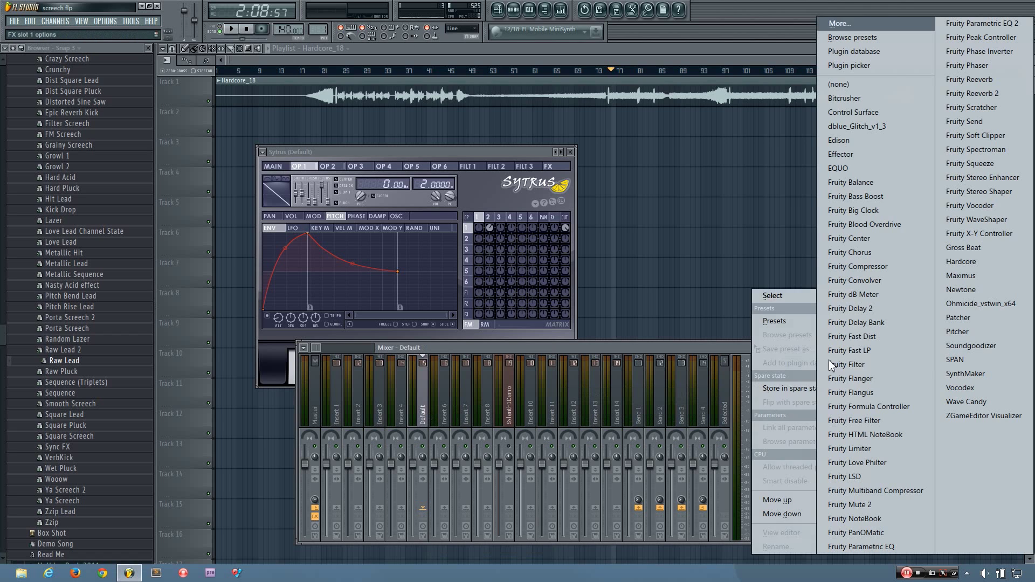
pyautogui.click(889, 380)
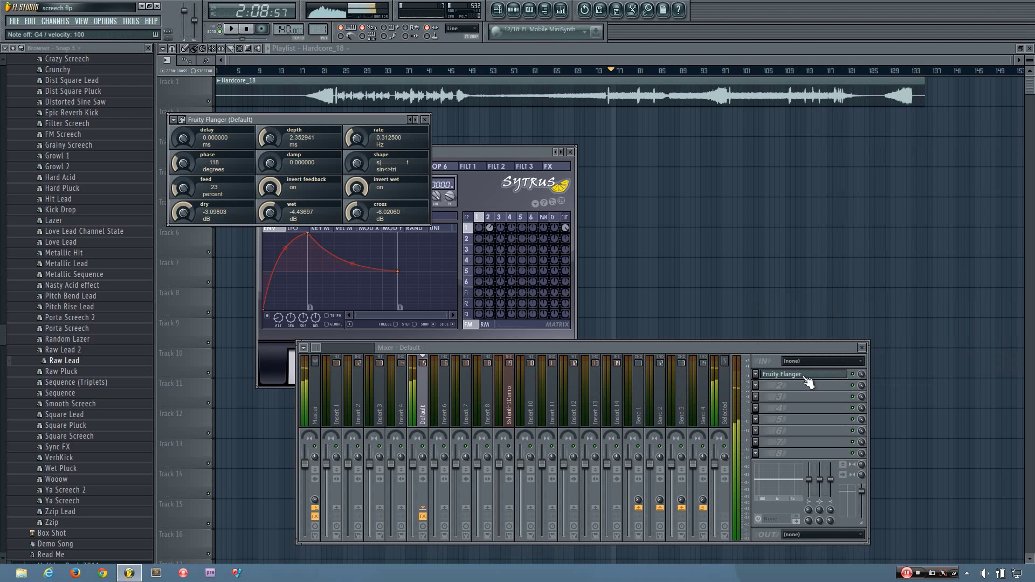
pyautogui.click(757, 377)
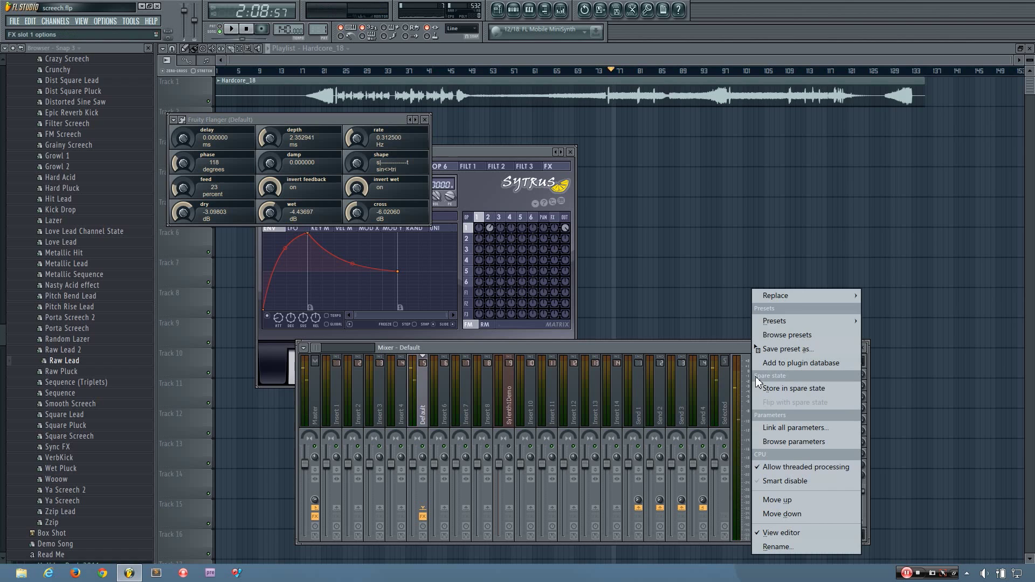
pyautogui.moveTo(803, 296)
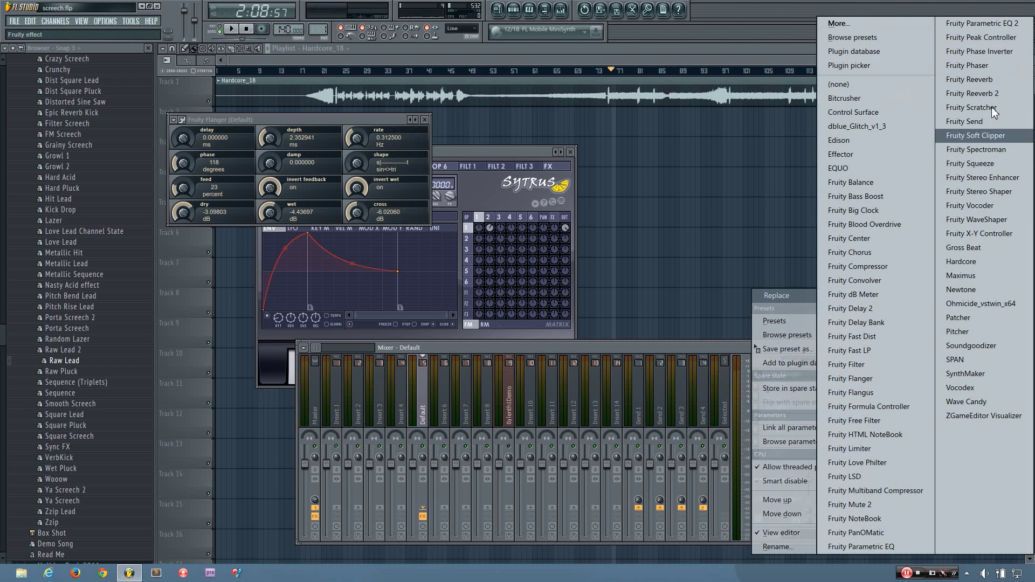
pyautogui.click(997, 83)
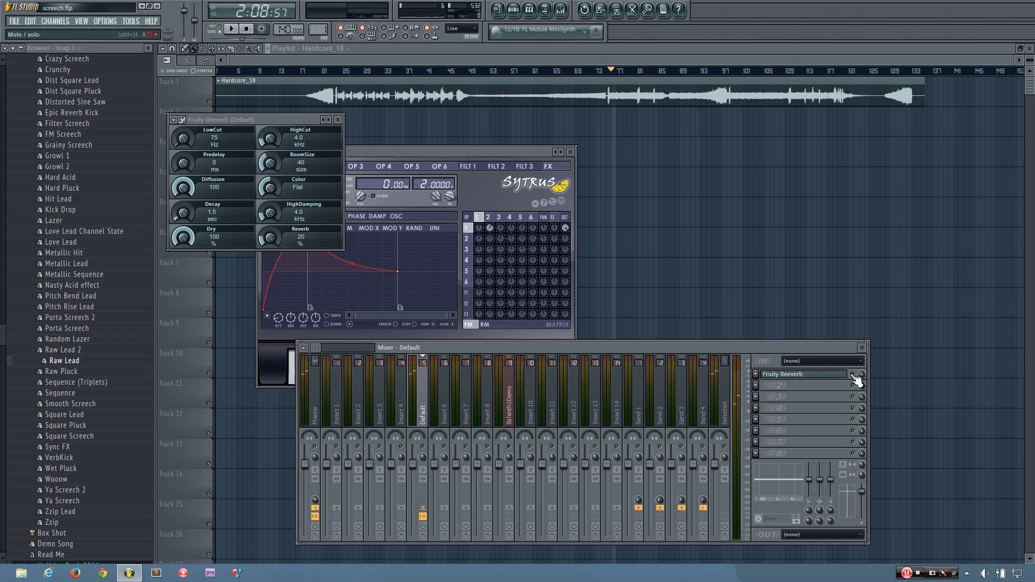
# Add Fruity Parametric EQ 2 and Fruity Fast Dist to the effect chain, and move Fruity Reeverb below them
pyautogui.click(756, 409)
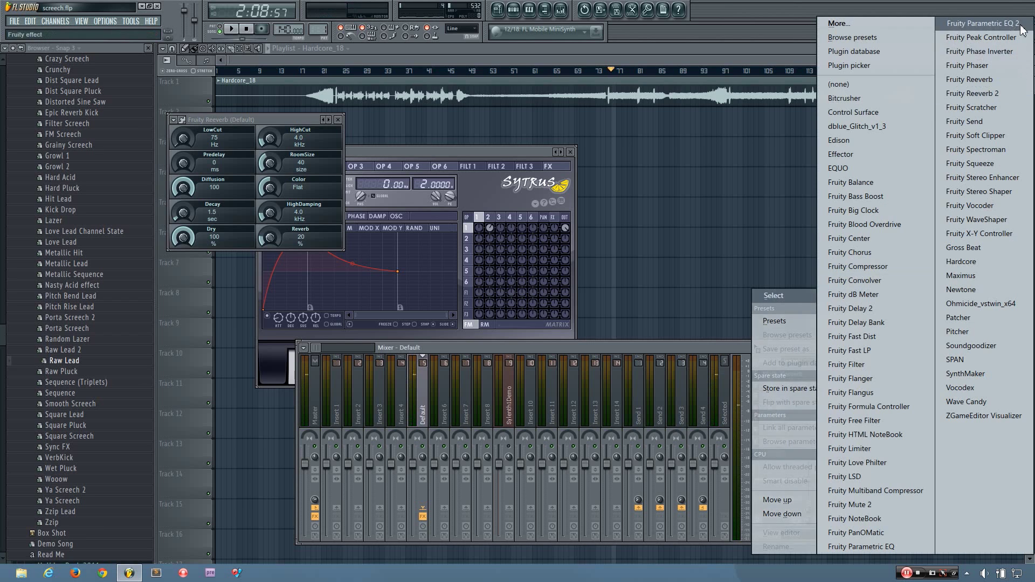
pyautogui.click(970, 24)
pyautogui.click(756, 420)
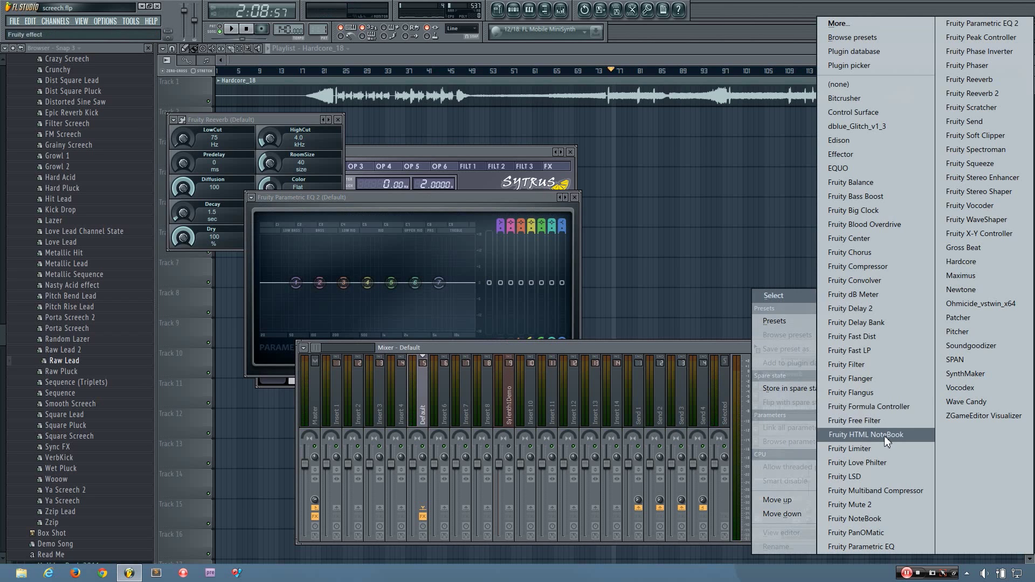
pyautogui.click(878, 337)
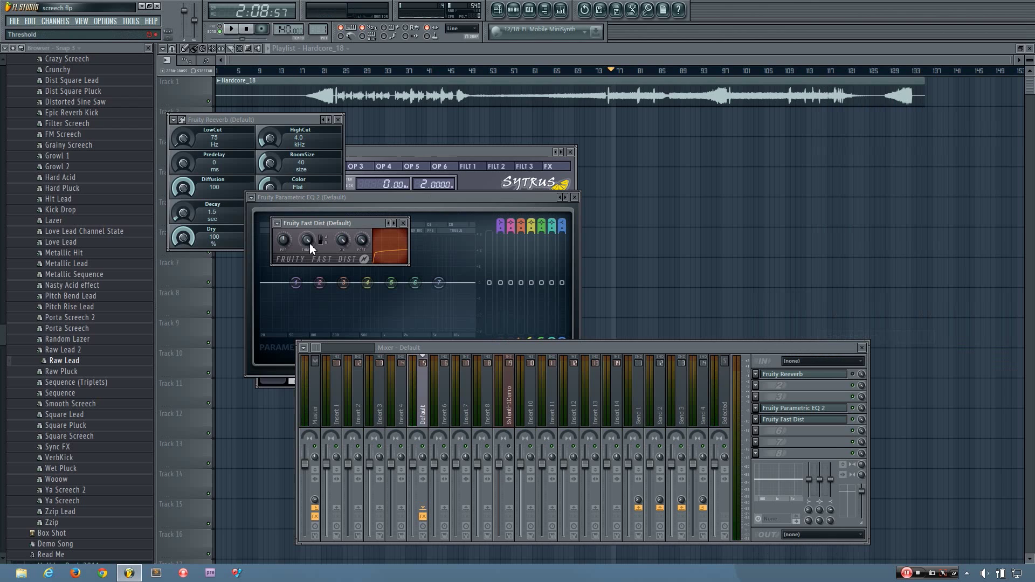
pyautogui.click(795, 409)
pyautogui.moveTo(825, 377); pyautogui.dragTo(843, 425)
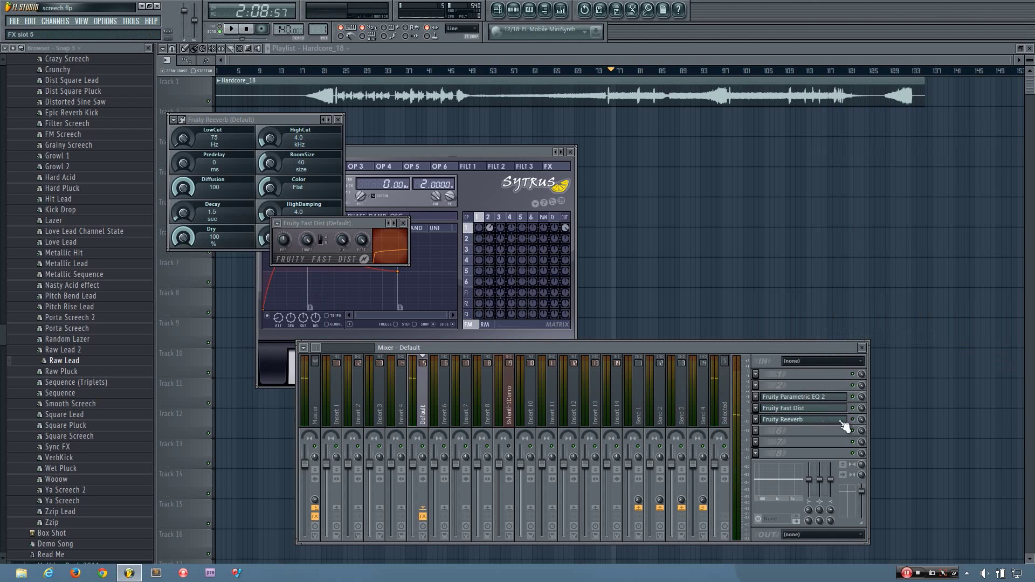
# Set Fruity Reeverb's reverb level to 11% and its low cut to 1973 Hz
pyautogui.click(811, 423)
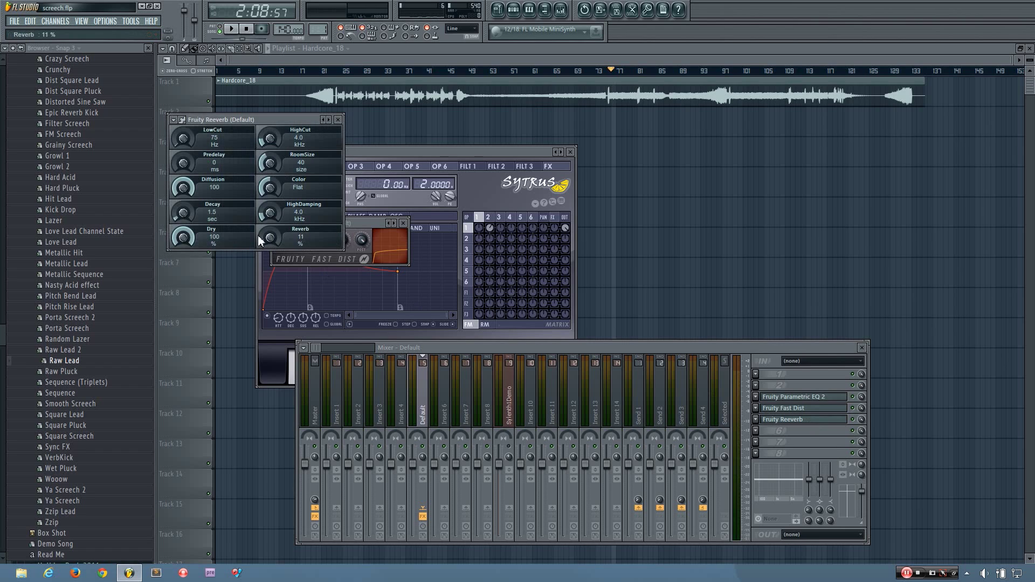
pyautogui.moveTo(183, 138); pyautogui.dragTo(183, 100)
# Shape the Parametric EQ 2 curve with a low-end roll-off and cuts on bands 4, 5 and 6 while playing notes
pyautogui.click(811, 399)
pyautogui.moveTo(368, 283); pyautogui.dragTo(341, 307)
pyautogui.scroll(-2, 500, 226)
pyautogui.press('space')
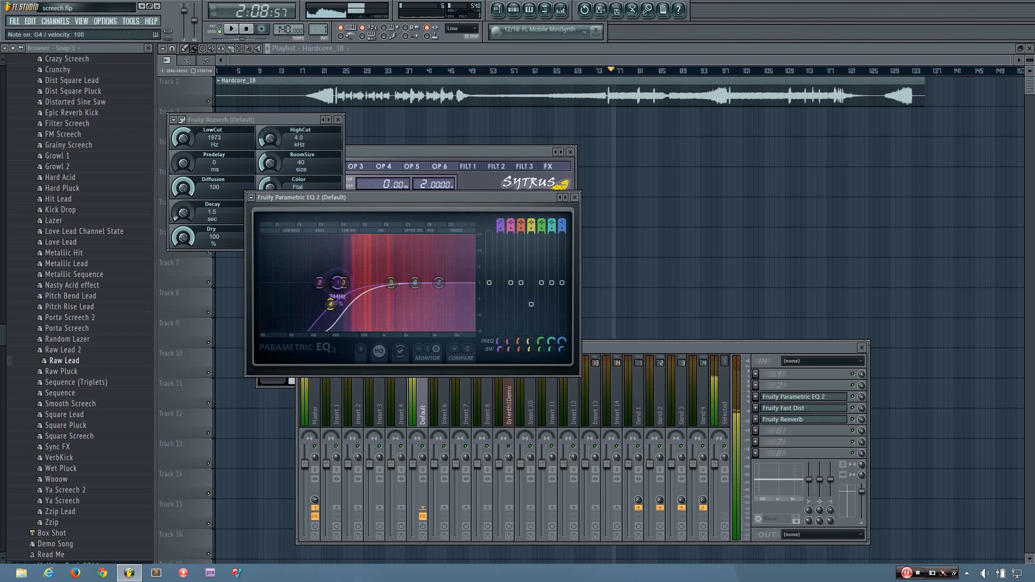
pyautogui.moveTo(391, 282); pyautogui.dragTo(440, 297)
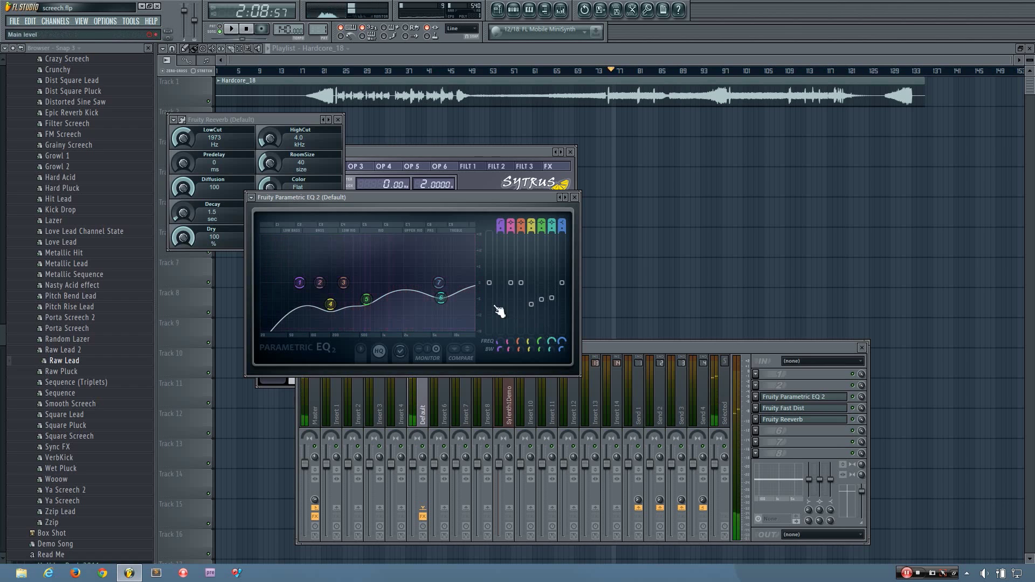
# Add Fruity Chorus in slot 2, ahead of the EQ, and move its window aside while playing notes
pyautogui.click(760, 385)
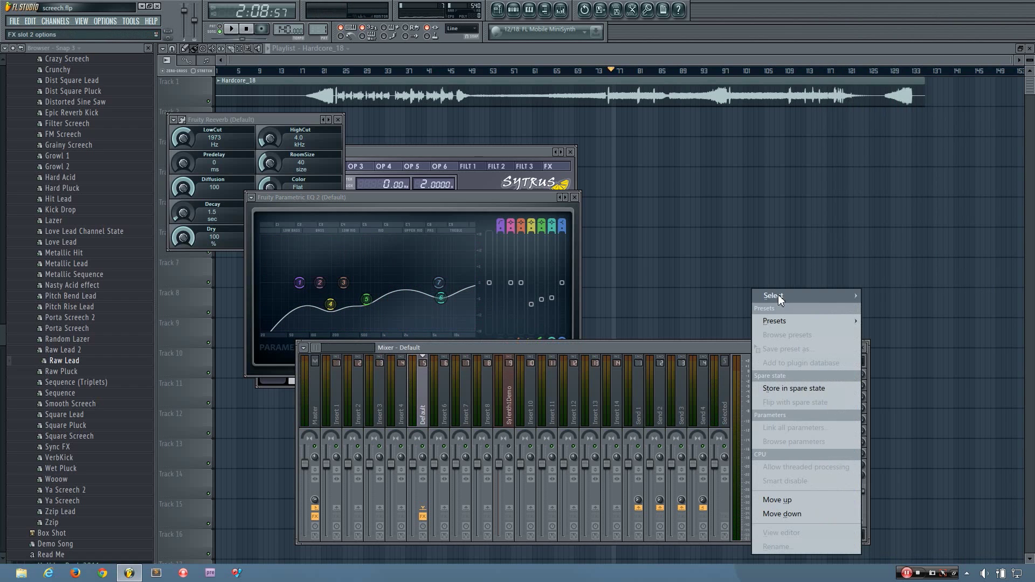
pyautogui.moveTo(778, 295)
pyautogui.click(863, 252)
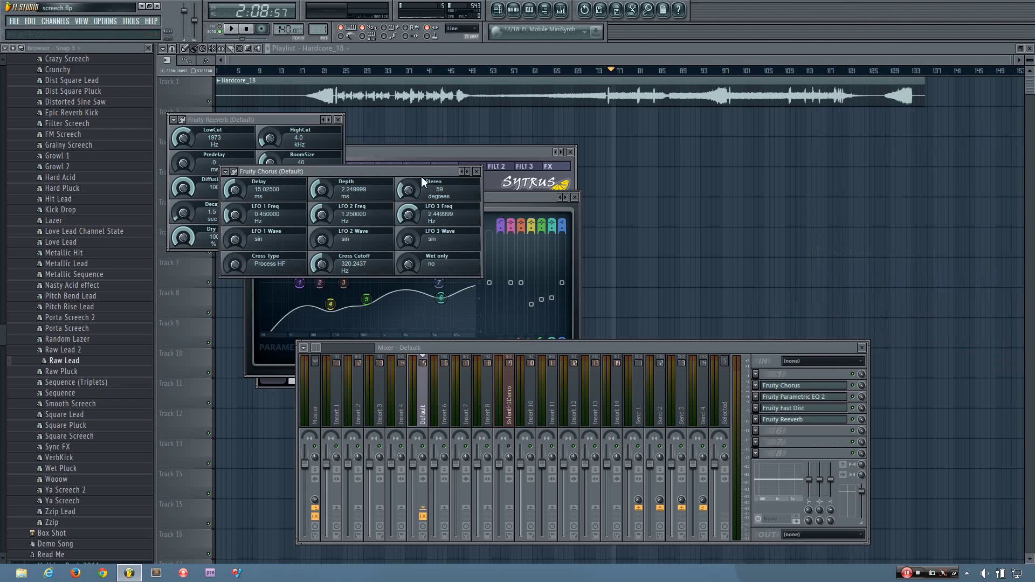
pyautogui.moveTo(478, 166); pyautogui.dragTo(665, 198)
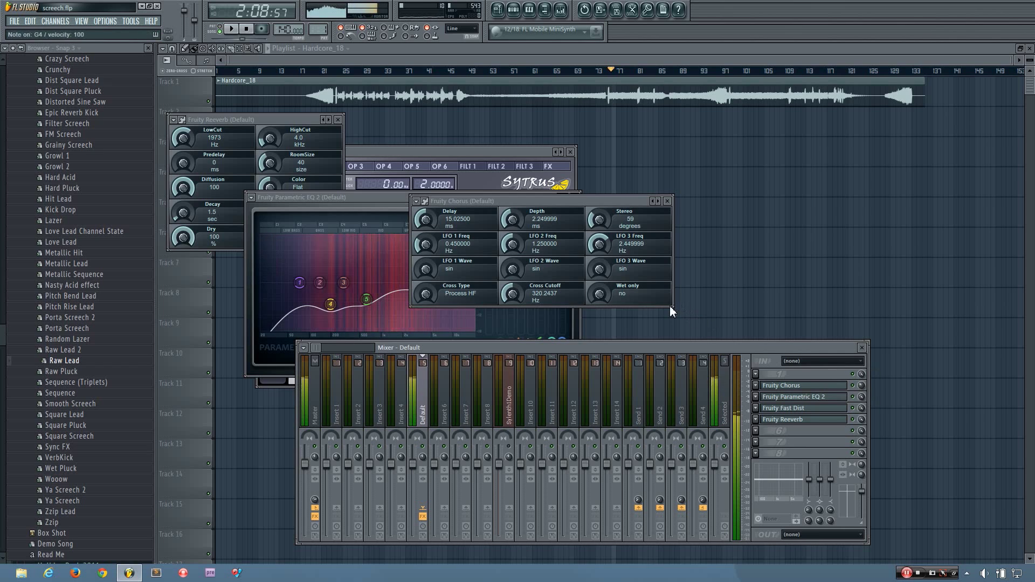
# Bring Sytrus forward, check the Sylenth1Demo mixer track, and place the step sequencer beside the Sytrus window
pyautogui.moveTo(512, 151); pyautogui.dragTo(565, 166)
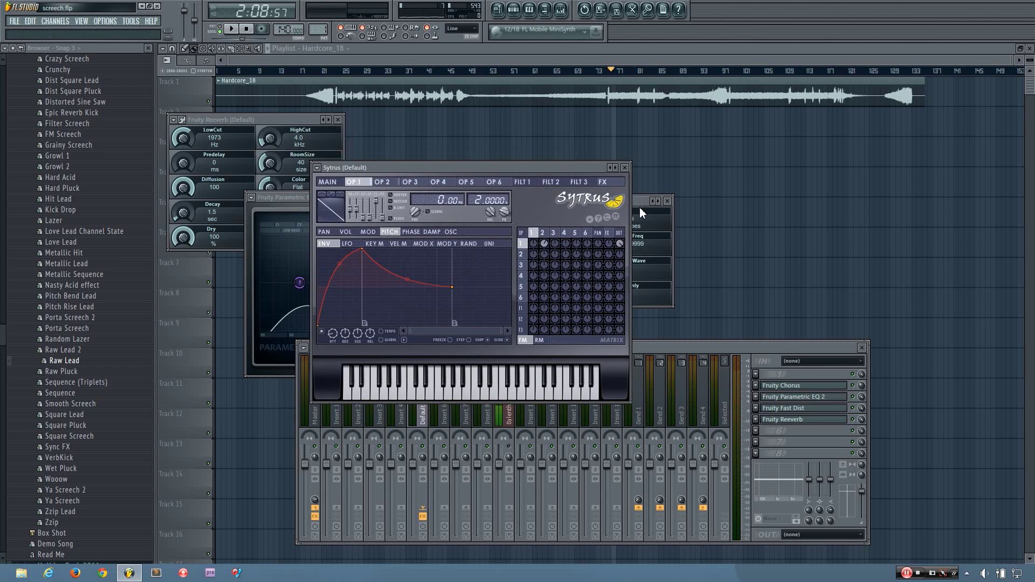
pyautogui.click(515, 423)
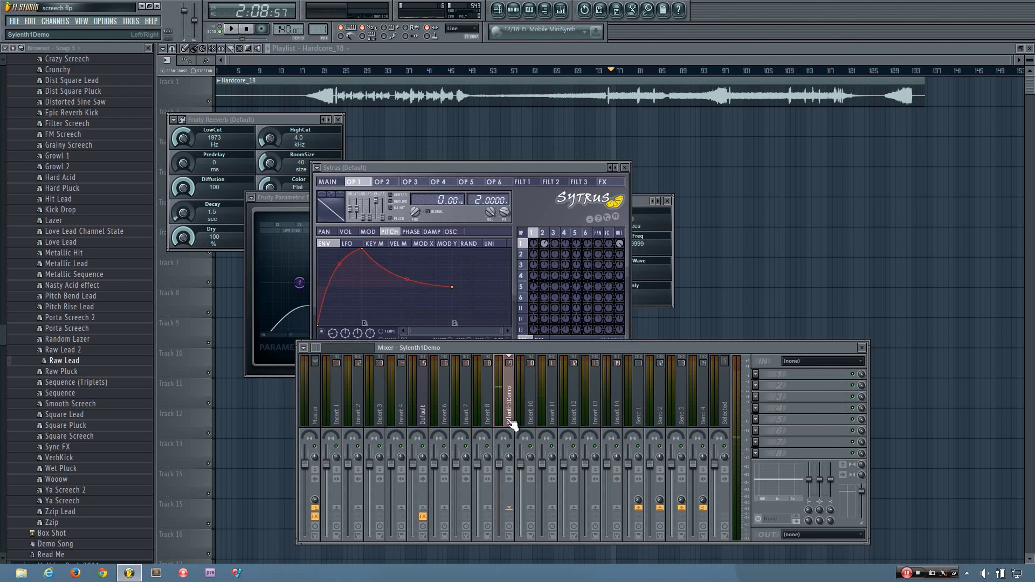
pyautogui.click(518, 11)
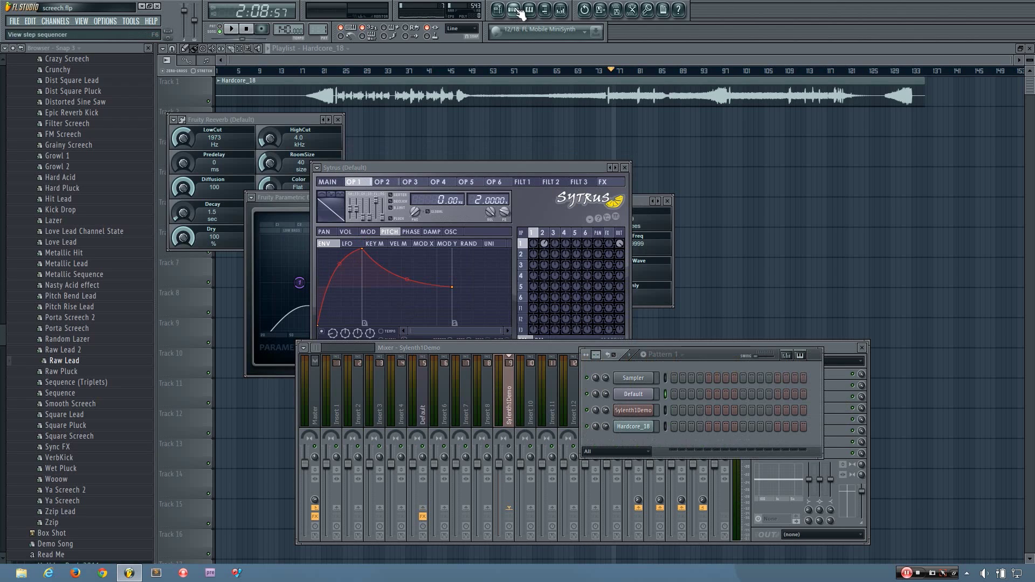
pyautogui.click(608, 319)
pyautogui.moveTo(717, 355); pyautogui.dragTo(804, 281)
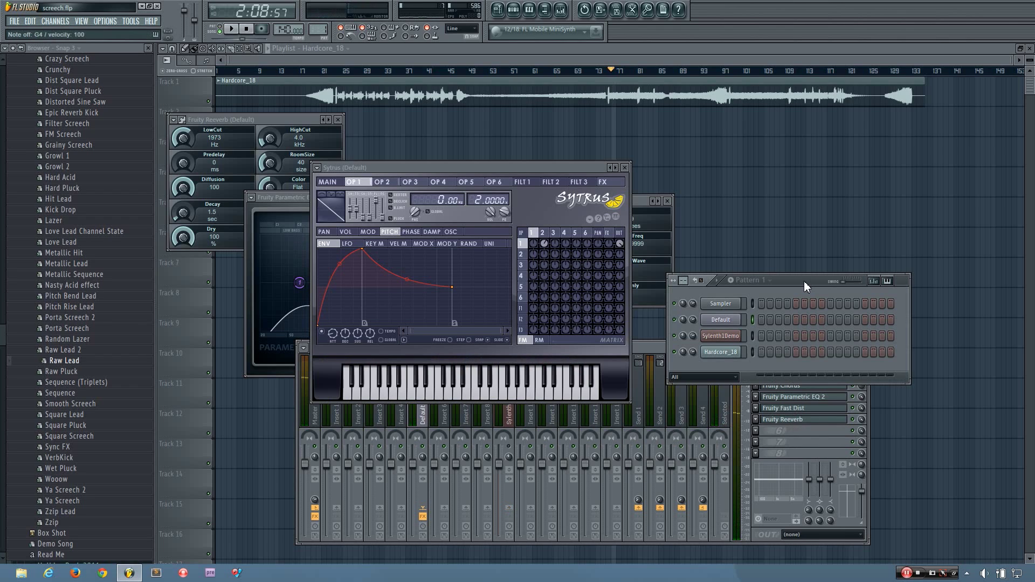